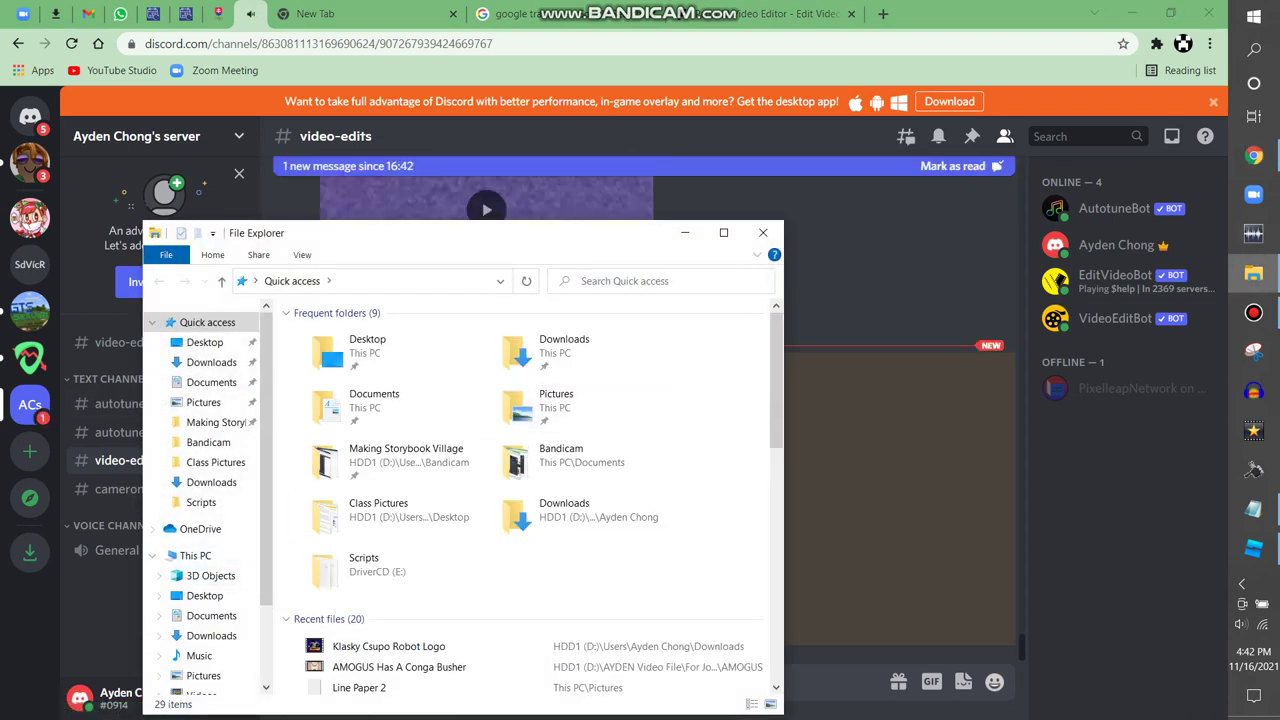
Check the Discord VideoEditBot Pitch Semitones text file in the Scripts folder on DriverCD (E:), leaving it minimized and the folder window closed
{"action": "scroll", "coordinate": [205, 648], "scroll_direction": "down", "scroll_amount": 2}
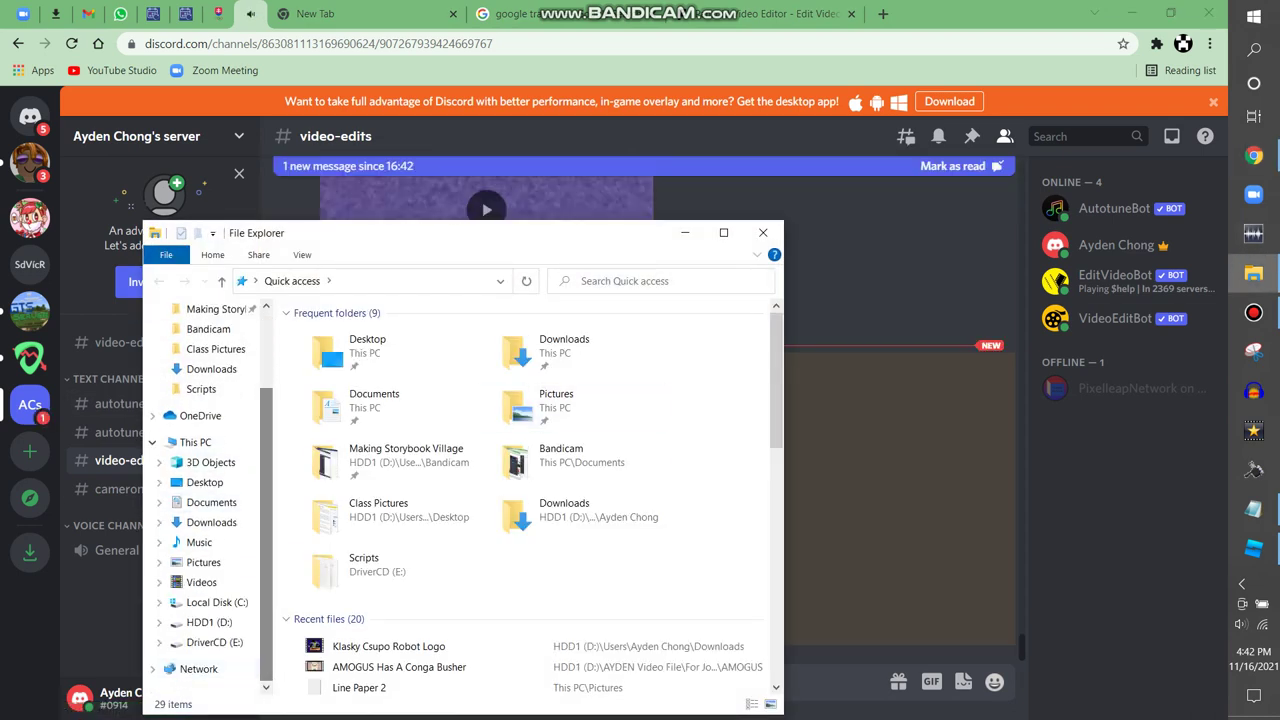
{"action": "left_click", "coordinate": [212, 642]}
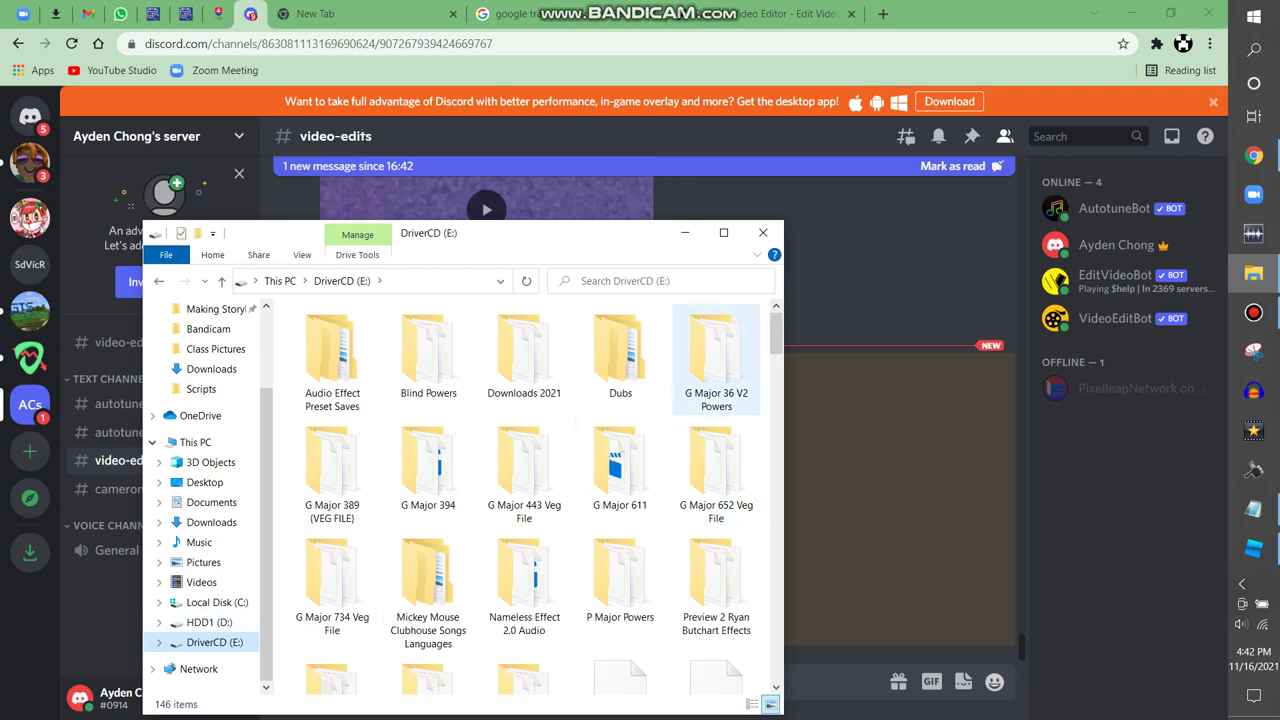
{"action": "scroll", "coordinate": [530, 497], "scroll_direction": "down", "scroll_amount": 2}
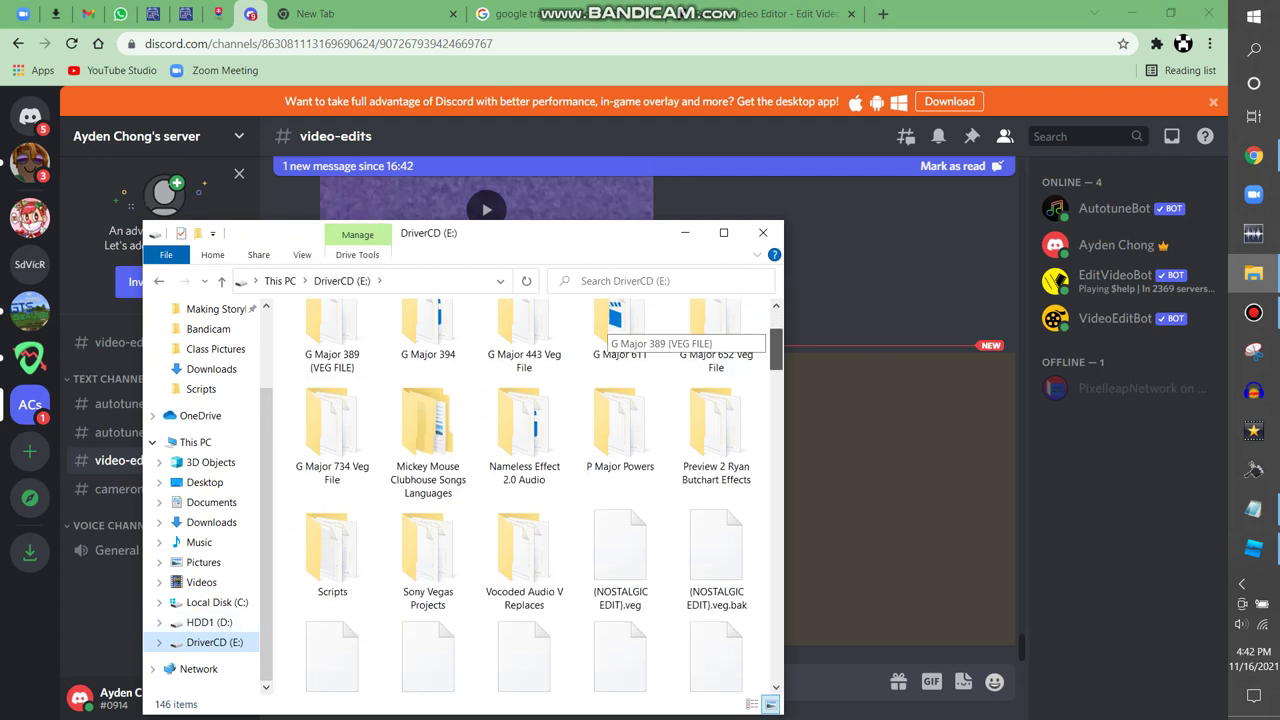
{"action": "scroll", "coordinate": [605, 322], "scroll_direction": "down", "scroll_amount": 1}
{"action": "double_click", "coordinate": [330, 515]}
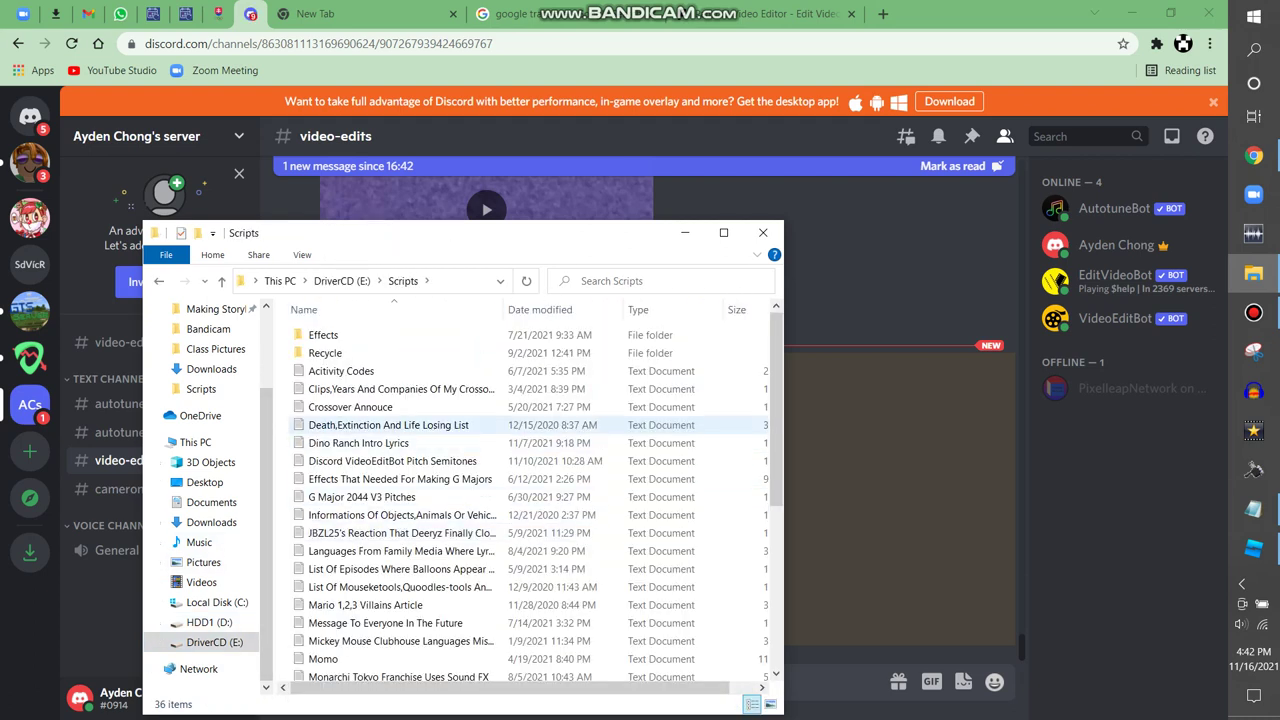
{"action": "double_click", "coordinate": [392, 461]}
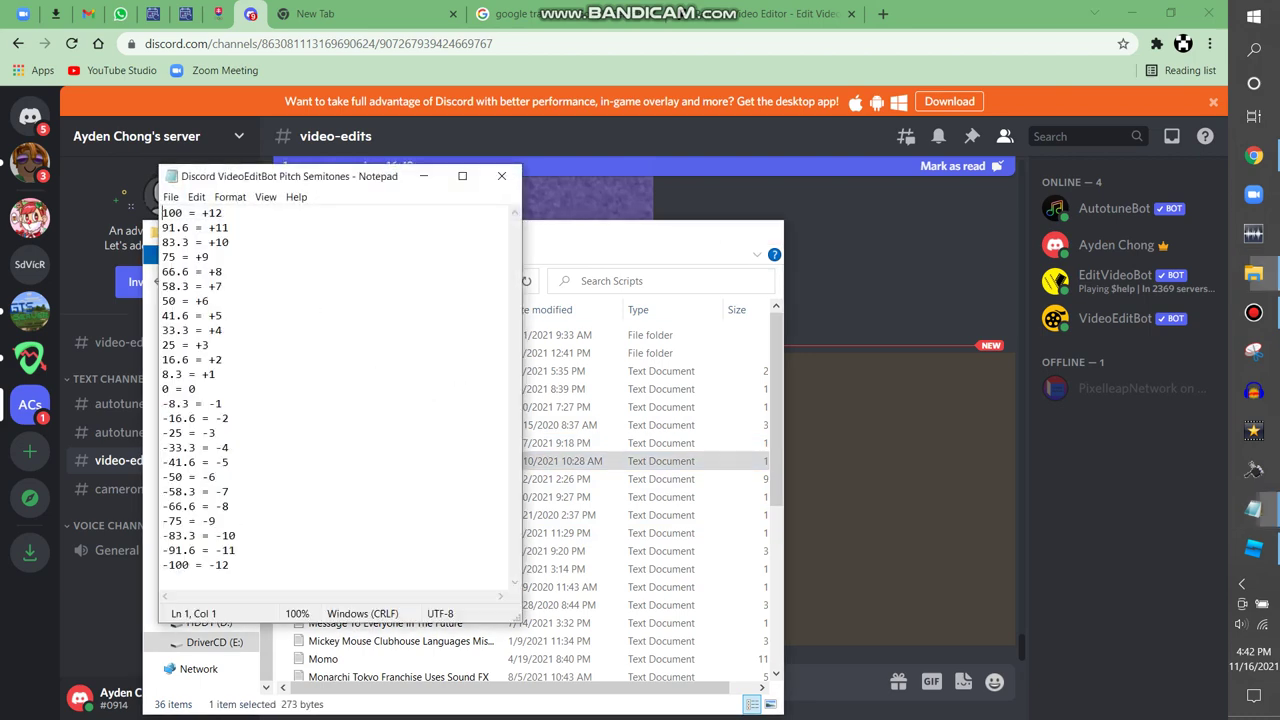
{"action": "left_click", "coordinate": [763, 232]}
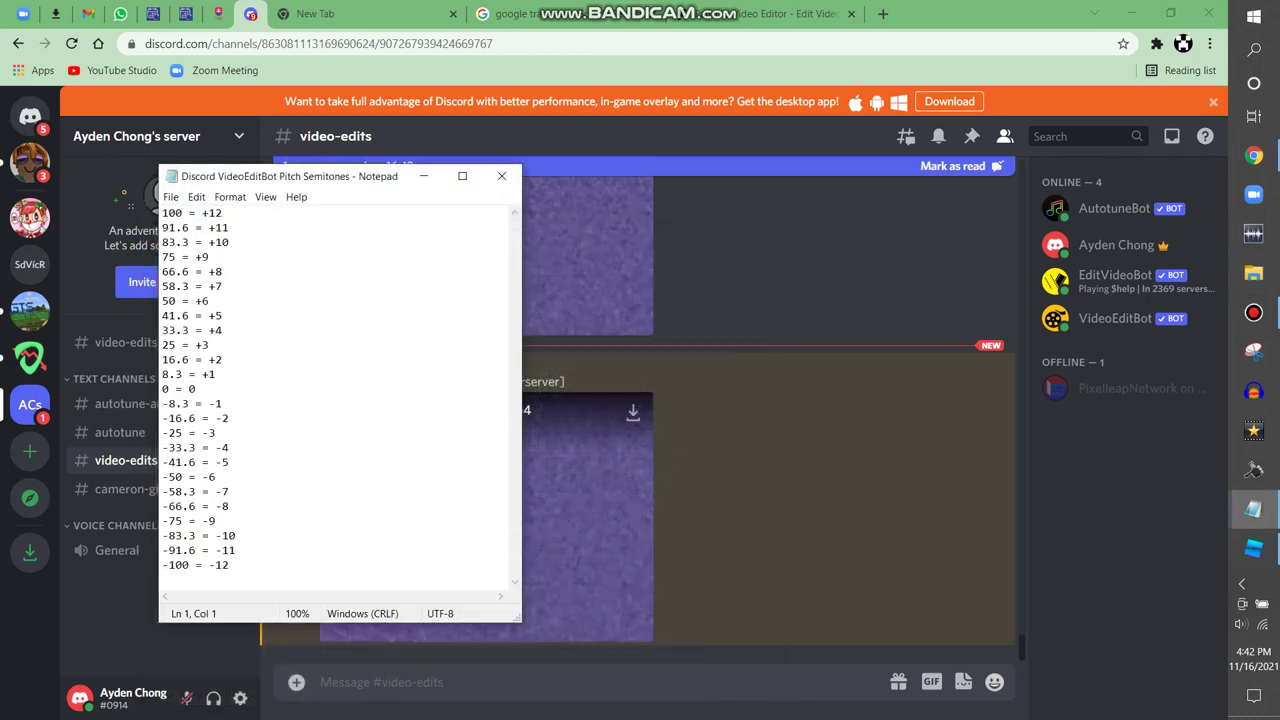
{"action": "left_click", "coordinate": [424, 176]}
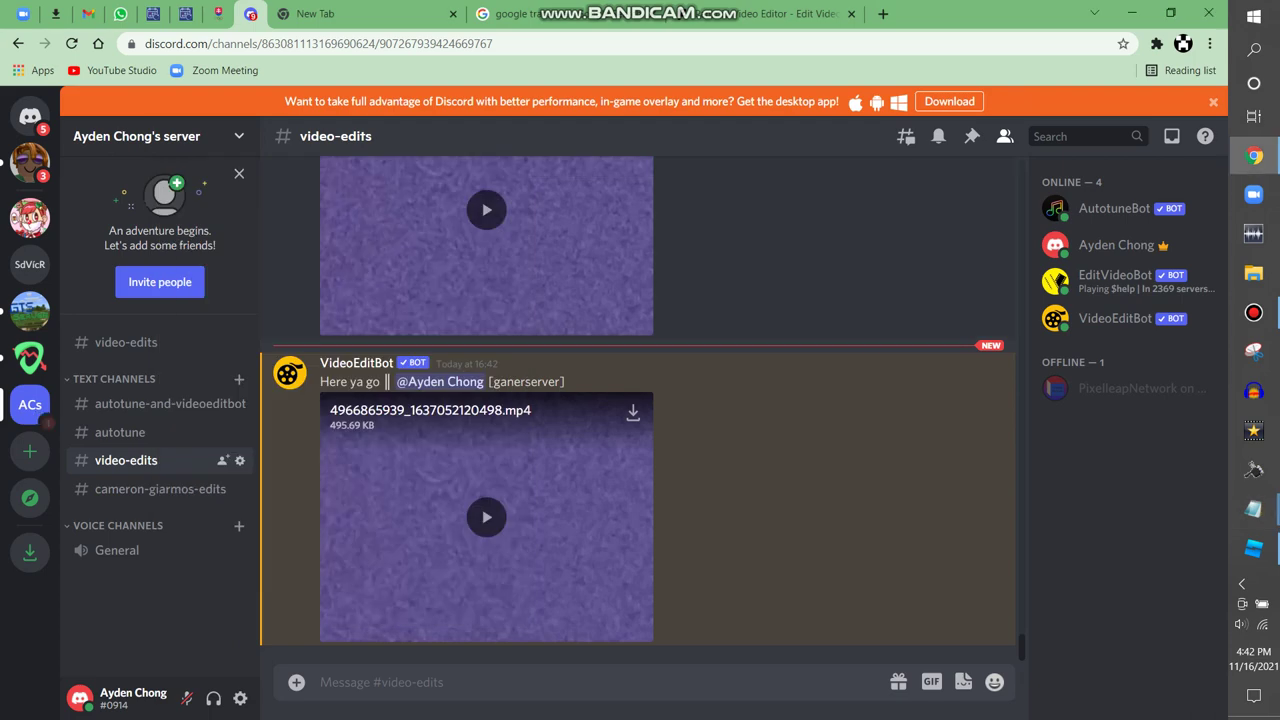
Play a moment of VideoEditBot's newest video in the video-edits channel, pause it, and download the file
{"action": "left_click", "coordinate": [487, 517]}
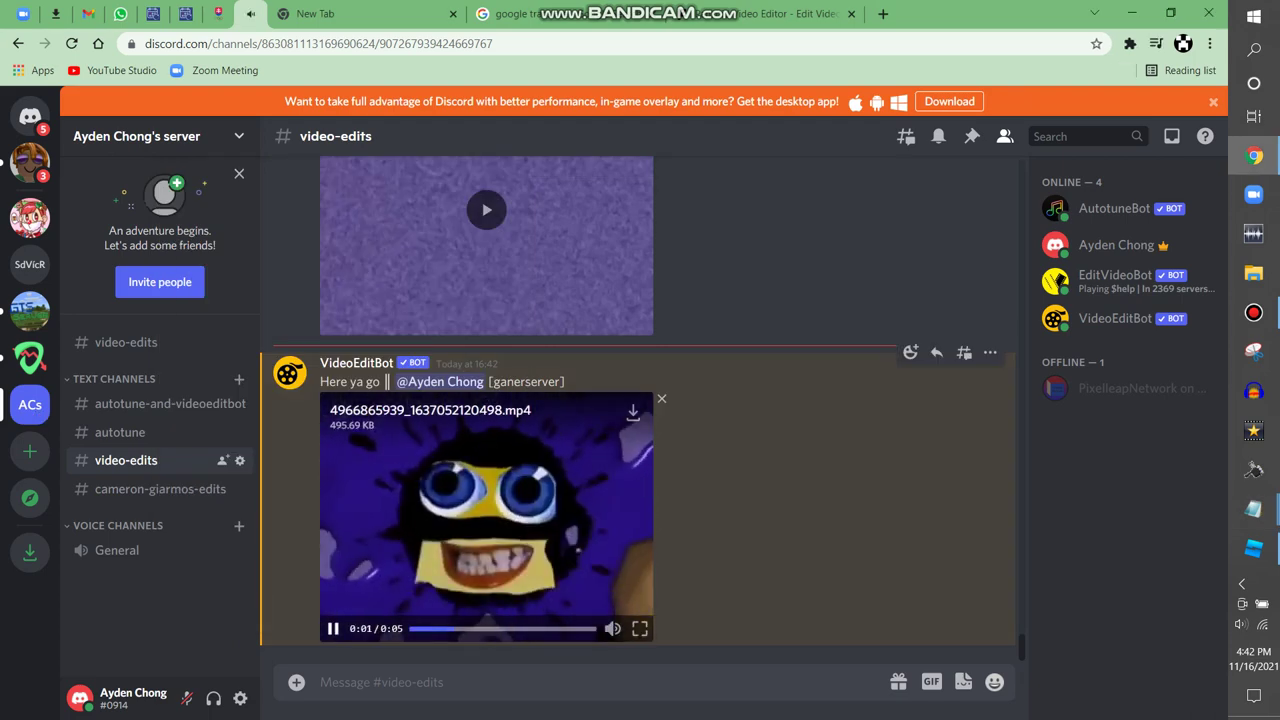
{"action": "left_click", "coordinate": [487, 517]}
{"action": "left_click", "coordinate": [633, 412]}
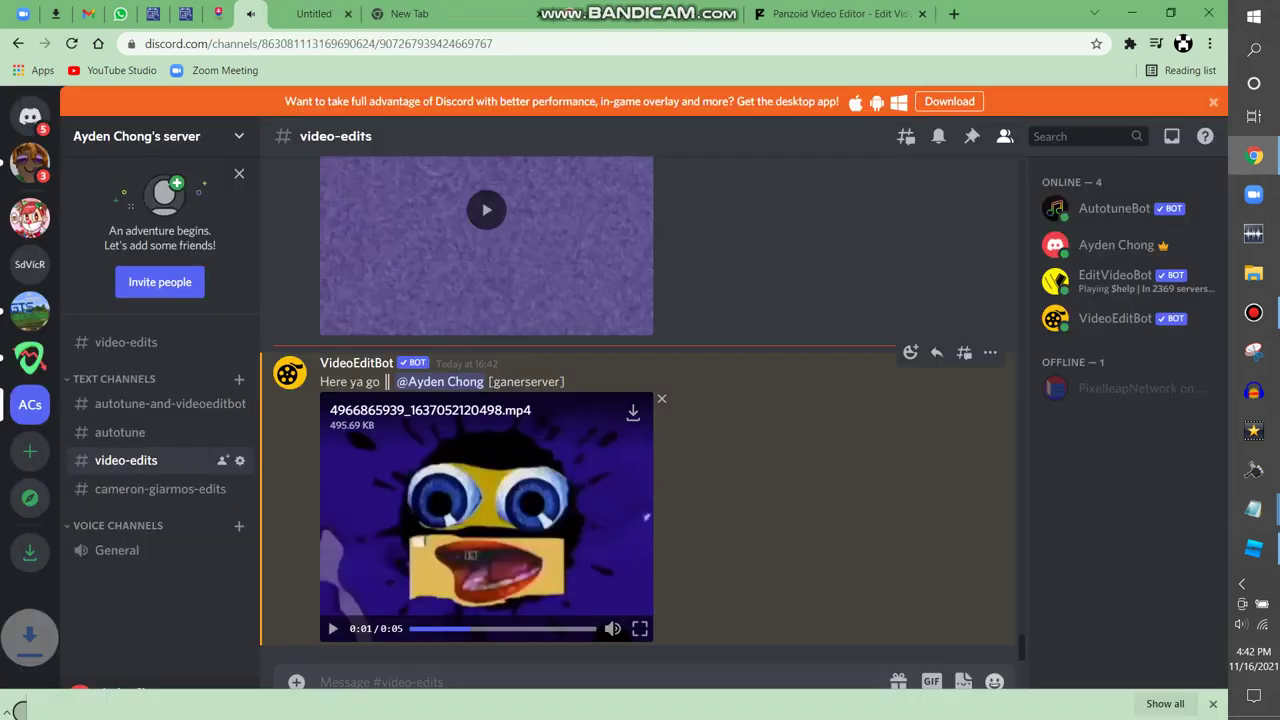
Switch to the Panzoid video editor and import the Klasky Csupo Robot Logo video from the recent files
{"action": "left_click", "coordinate": [762, 14]}
{"action": "left_click", "coordinate": [1254, 273]}
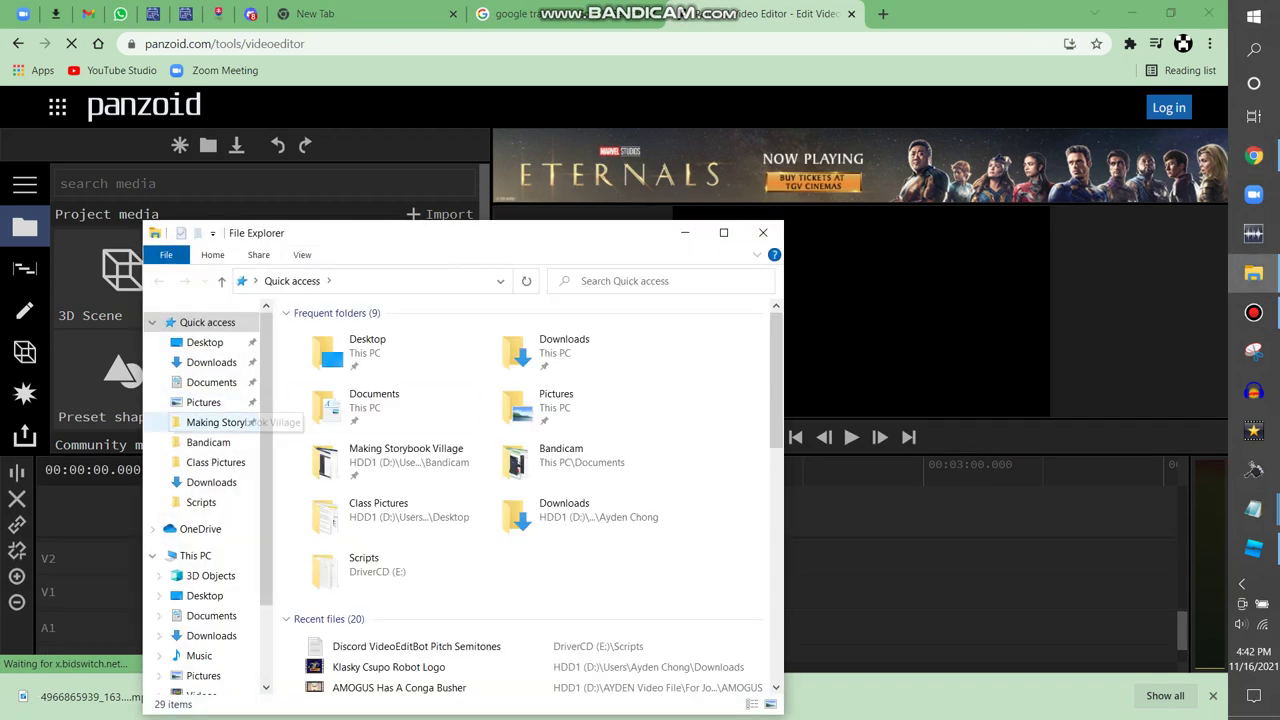
{"action": "left_click", "coordinate": [390, 667]}
{"action": "left_click_drag", "start_coordinate": [390, 667], "coordinate": [851, 490]}
{"action": "key", "text": "ctrl+w"}
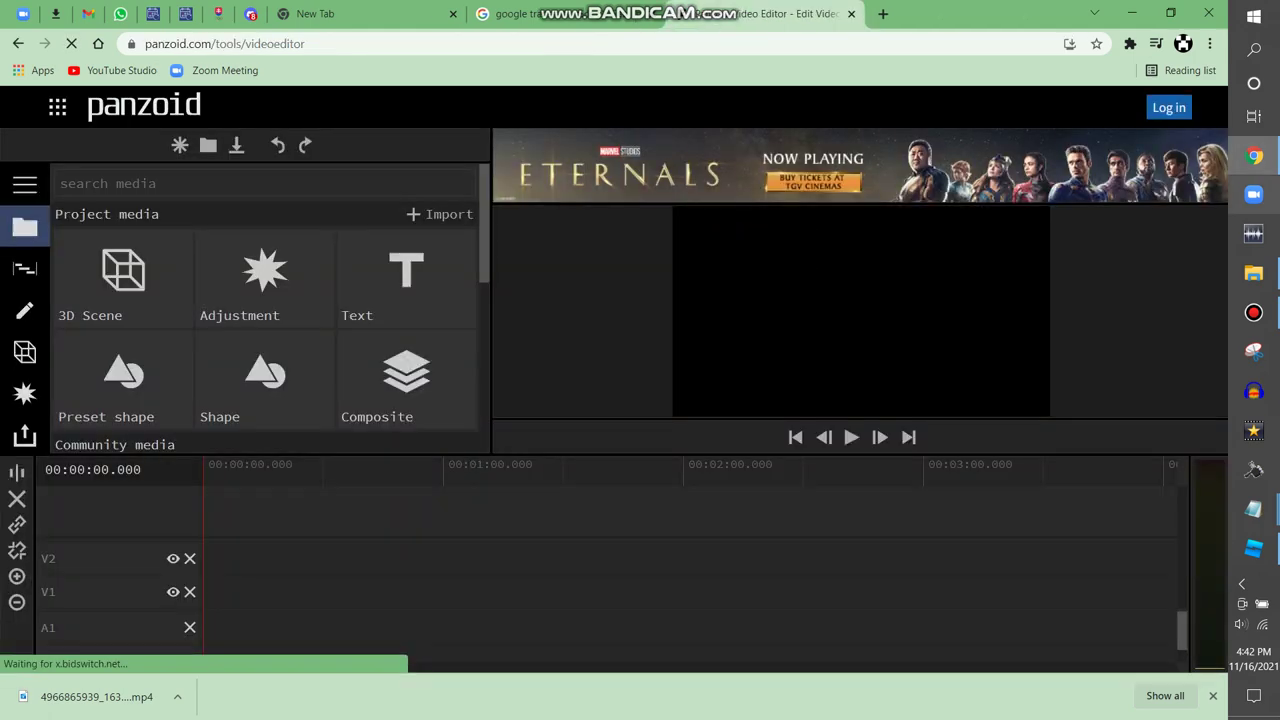
{"action": "left_click", "coordinate": [440, 214]}
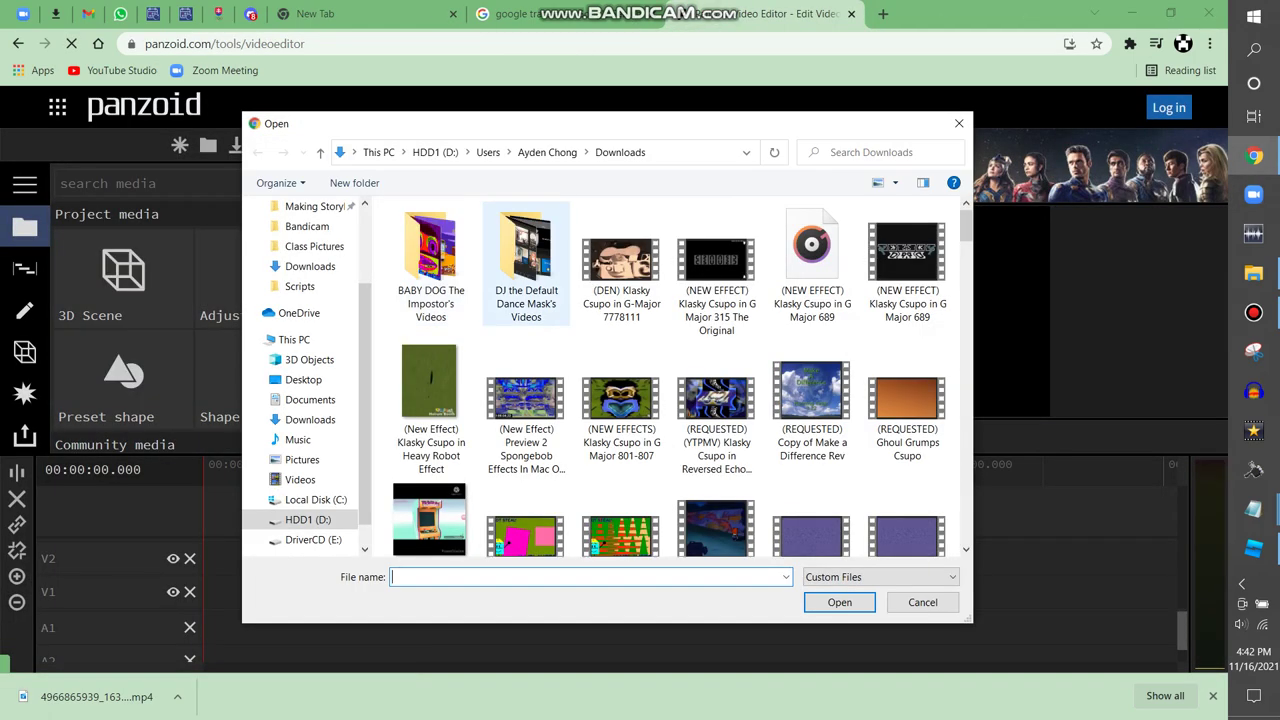
{"action": "type", "text": "kl"}
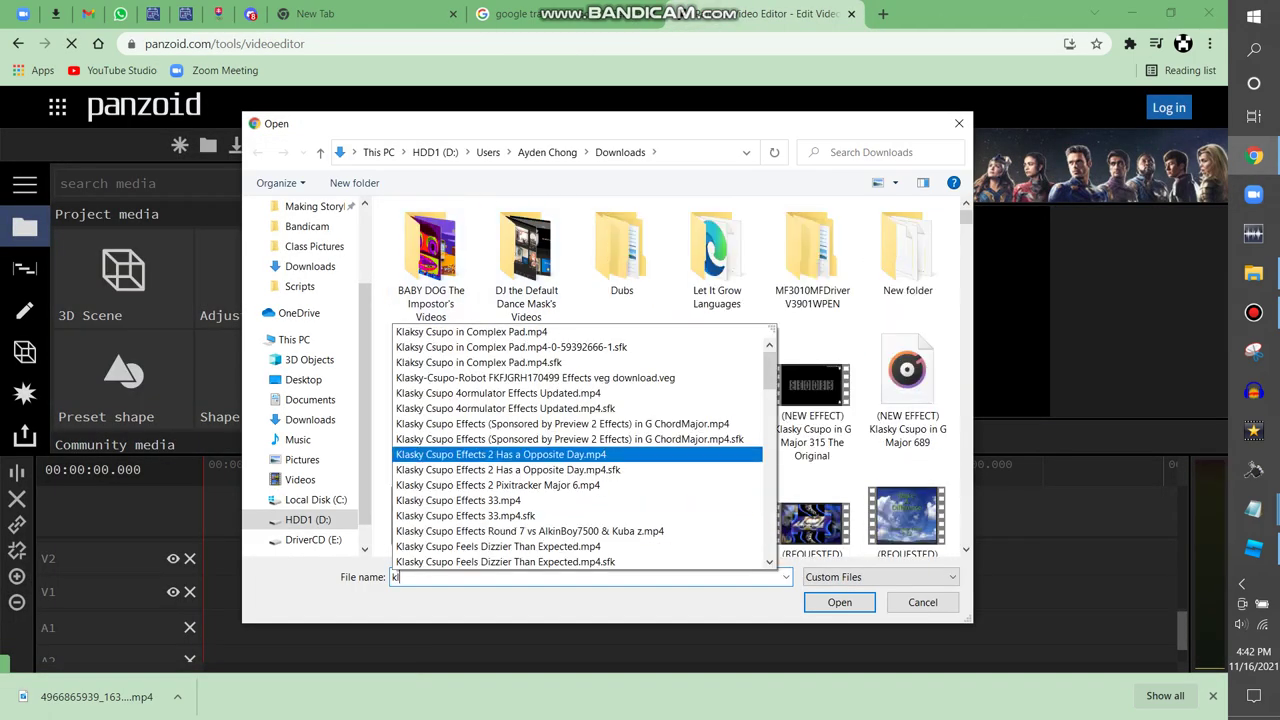
{"action": "scroll", "coordinate": [580, 445], "scroll_direction": "down", "scroll_amount": 5}
{"action": "scroll", "coordinate": [560, 502], "scroll_direction": "down", "scroll_amount": 2}
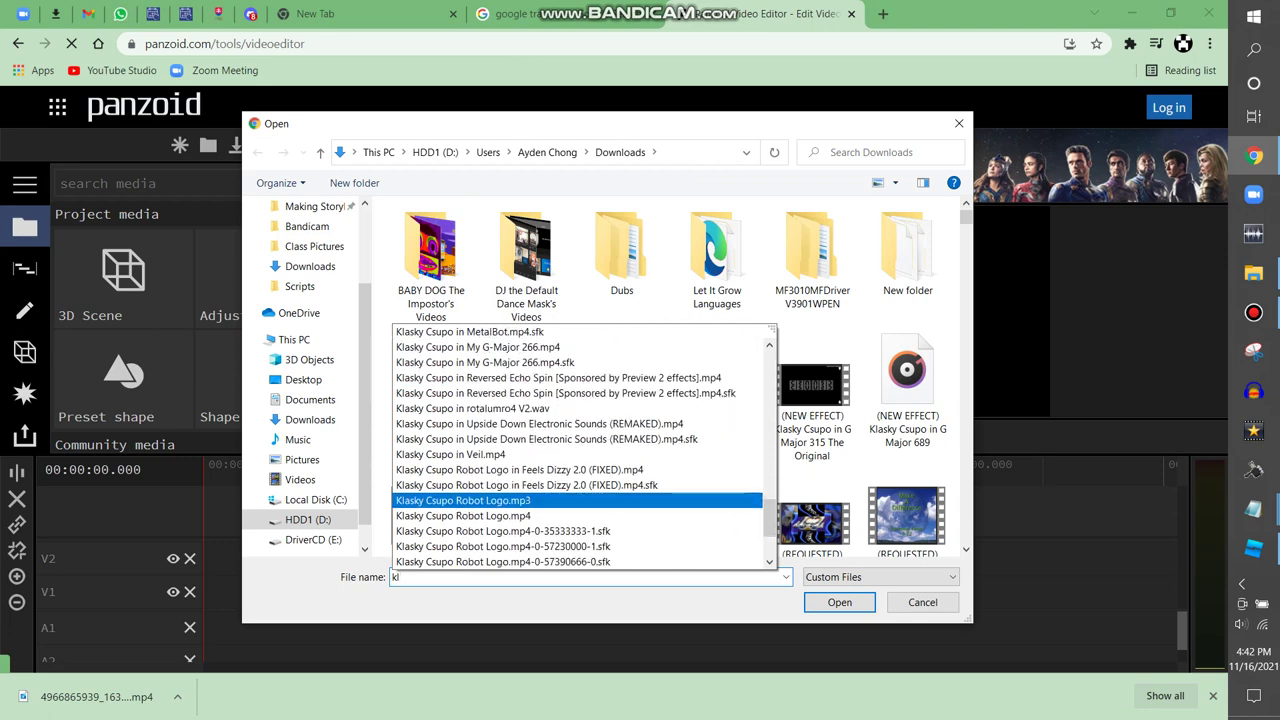
{"action": "left_click", "coordinate": [922, 602]}
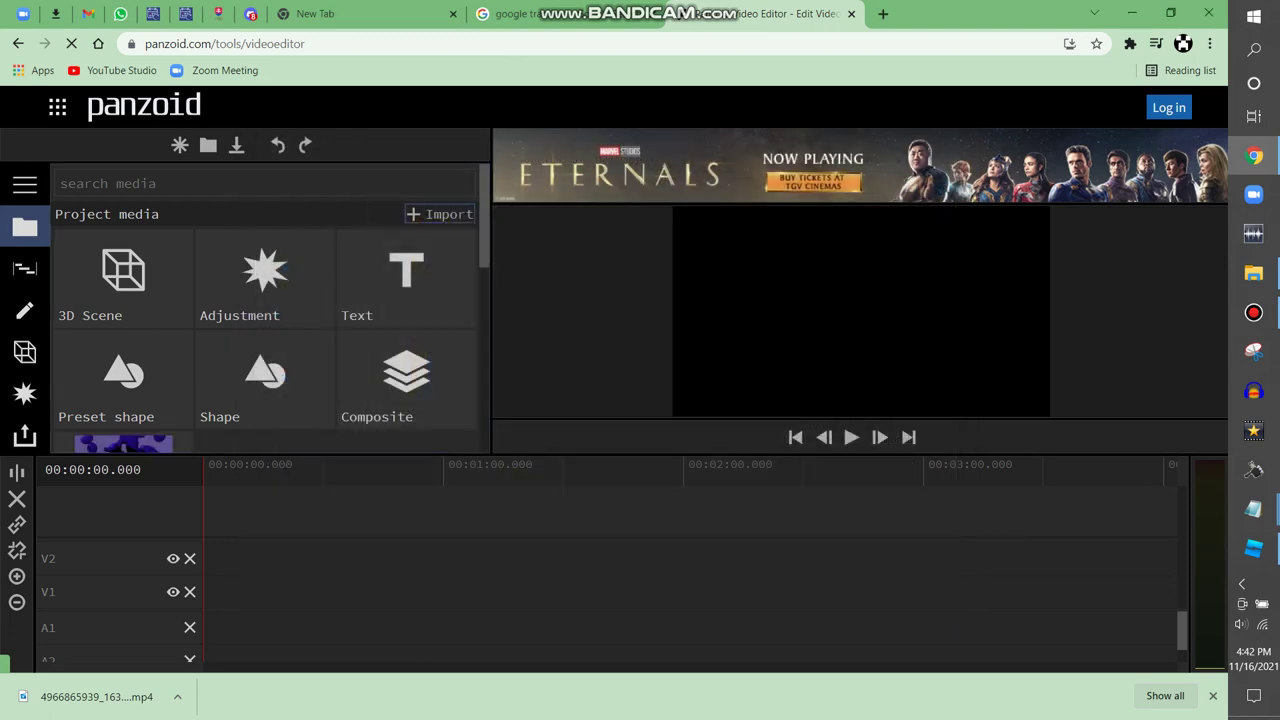
{"action": "left_click", "coordinate": [1254, 273]}
{"action": "left_click", "coordinate": [211, 362]}
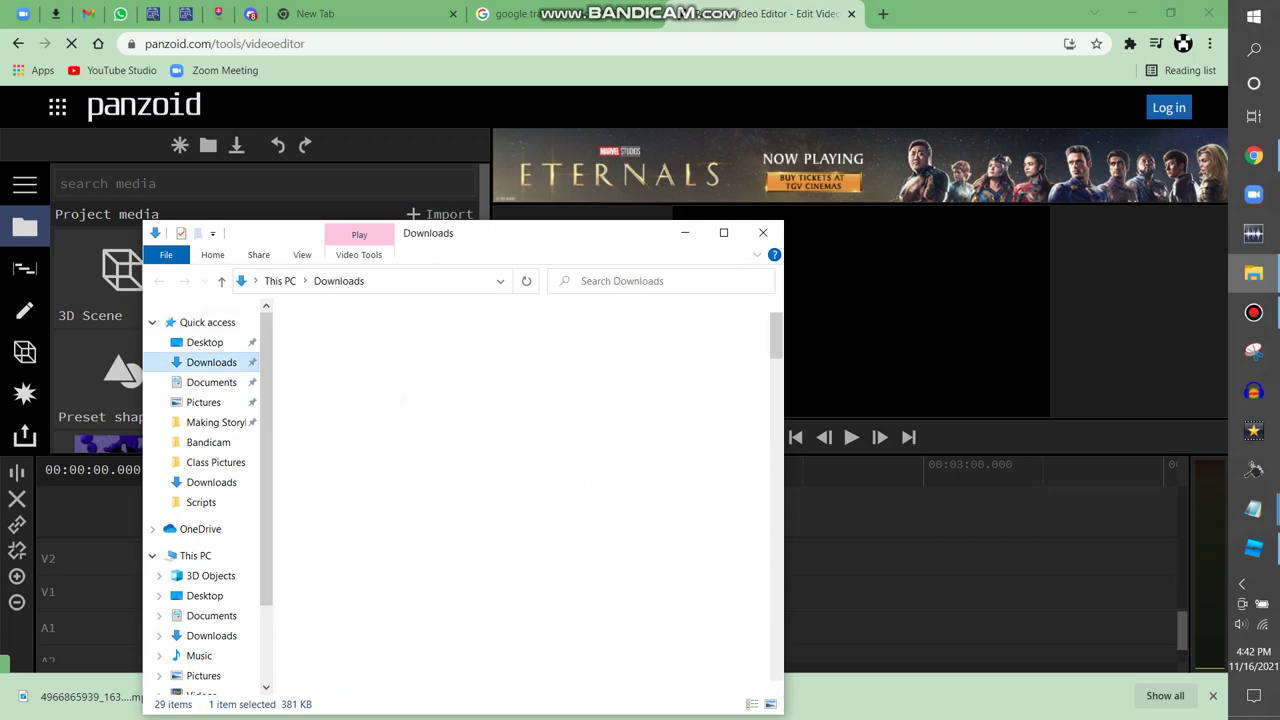
{"action": "left_click_drag", "start_coordinate": [332, 366], "coordinate": [320, 376]}
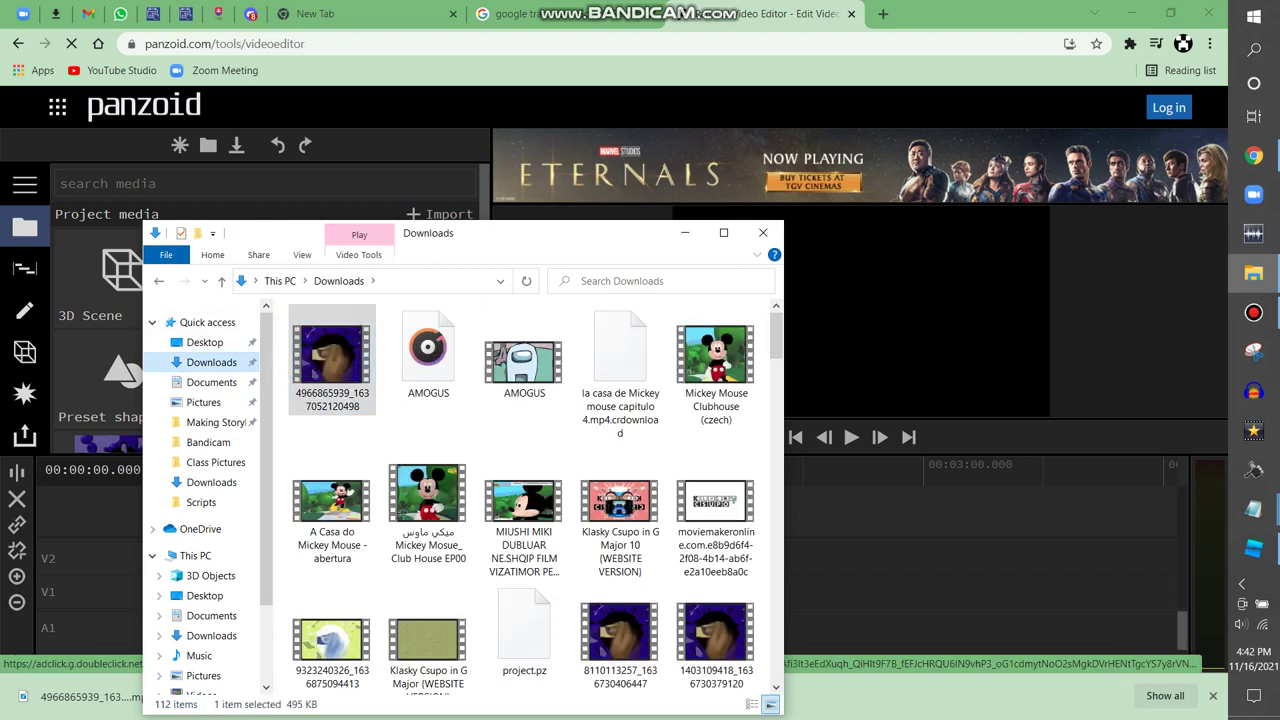
{"action": "left_click", "coordinate": [920, 340]}
{"action": "left_click", "coordinate": [1254, 273]}
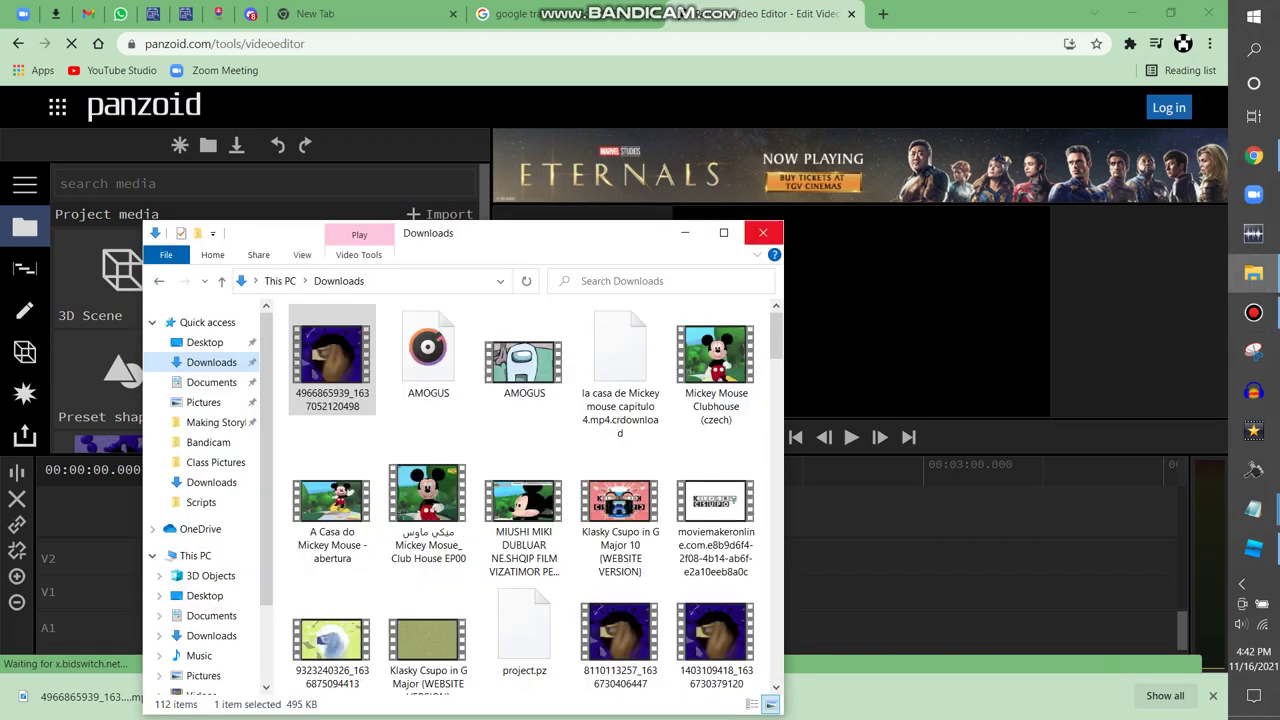
{"action": "left_click", "coordinate": [763, 232]}
{"action": "left_click", "coordinate": [440, 213]}
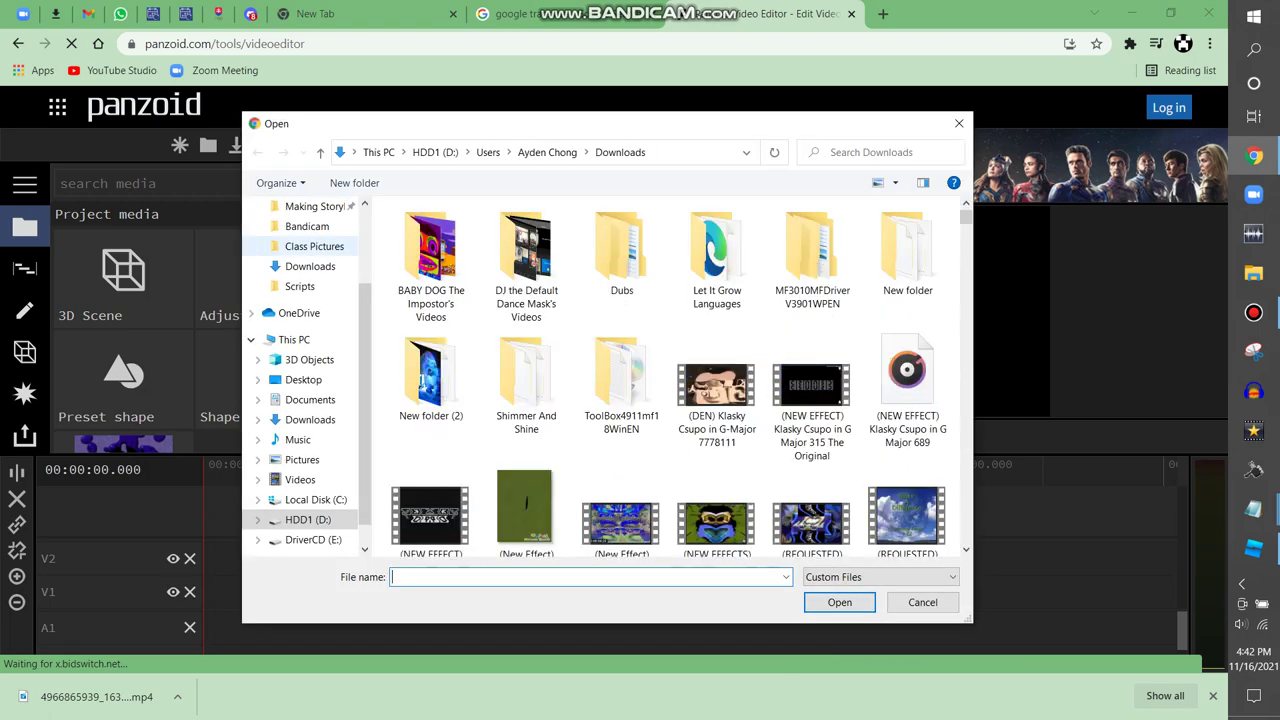
{"action": "left_click", "coordinate": [310, 260]}
{"action": "double_click", "coordinate": [421, 242]}
{"action": "scroll", "coordinate": [200, 350], "scroll_direction": "down", "scroll_amount": 2}
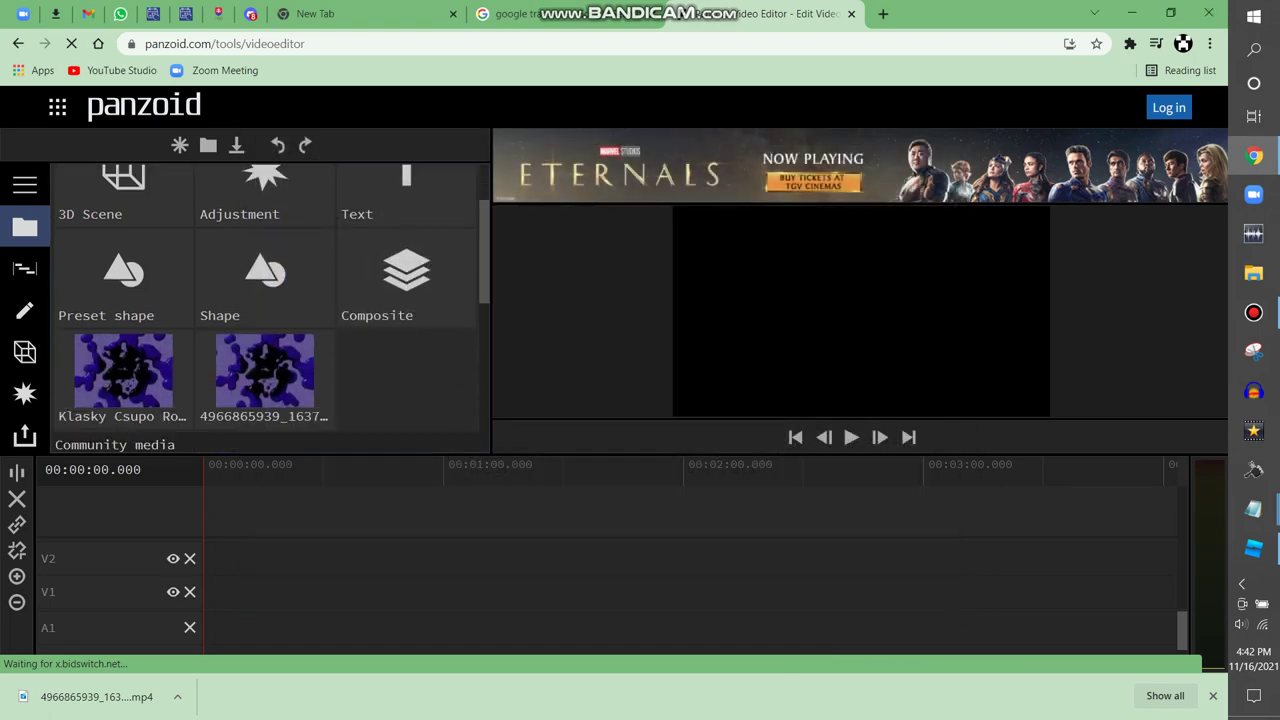
{"action": "scroll", "coordinate": [200, 350], "scroll_direction": "up", "scroll_amount": 1}
{"action": "left_click_drag", "start_coordinate": [150, 393], "coordinate": [234, 612]}
{"action": "left_click_drag", "start_coordinate": [264, 392], "coordinate": [215, 558]}
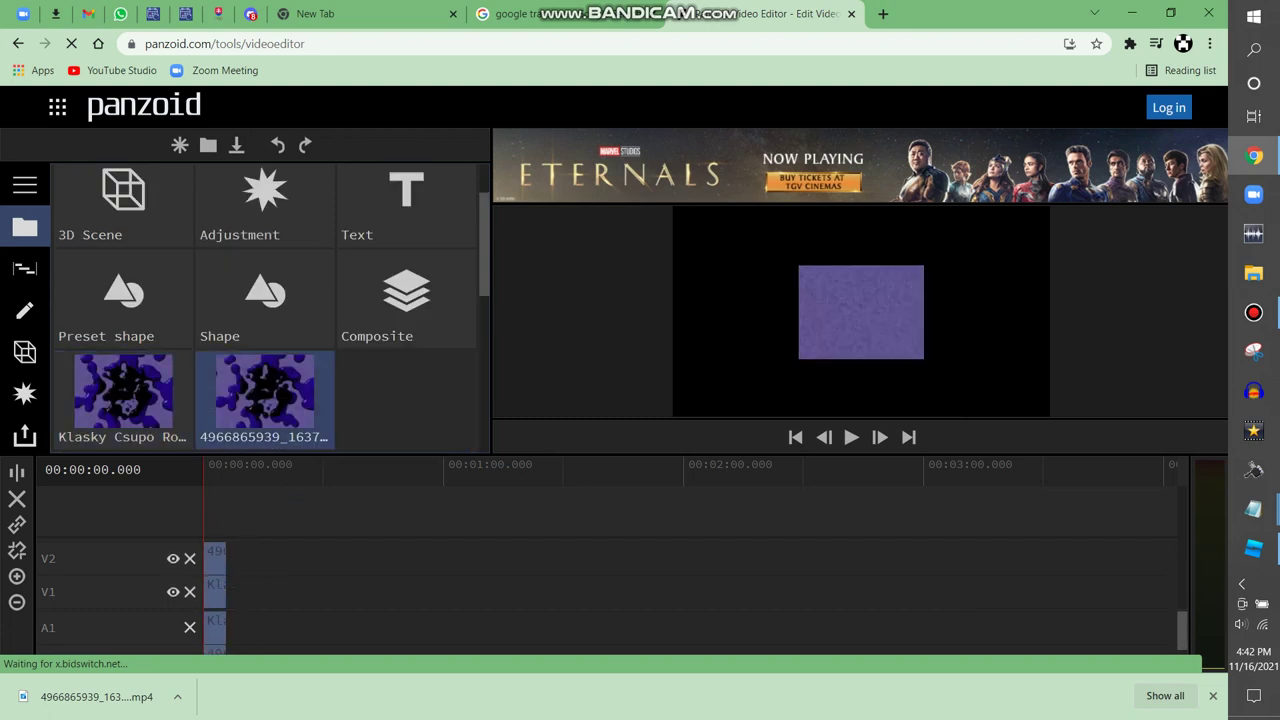
Set the scale of the Klasky Csupo Robot Logo clip on track V1 to 3
{"action": "left_click", "coordinate": [25, 310]}
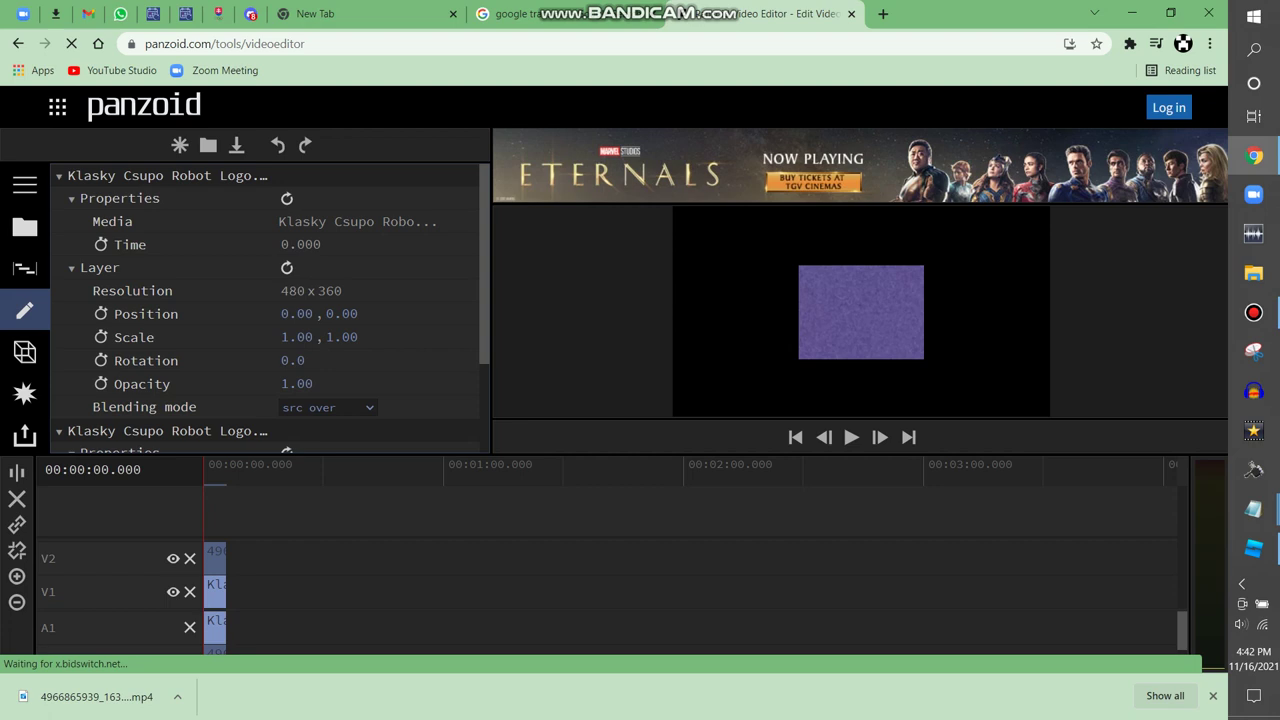
{"action": "left_click", "coordinate": [299, 337]}
{"action": "type", "text": "3"}
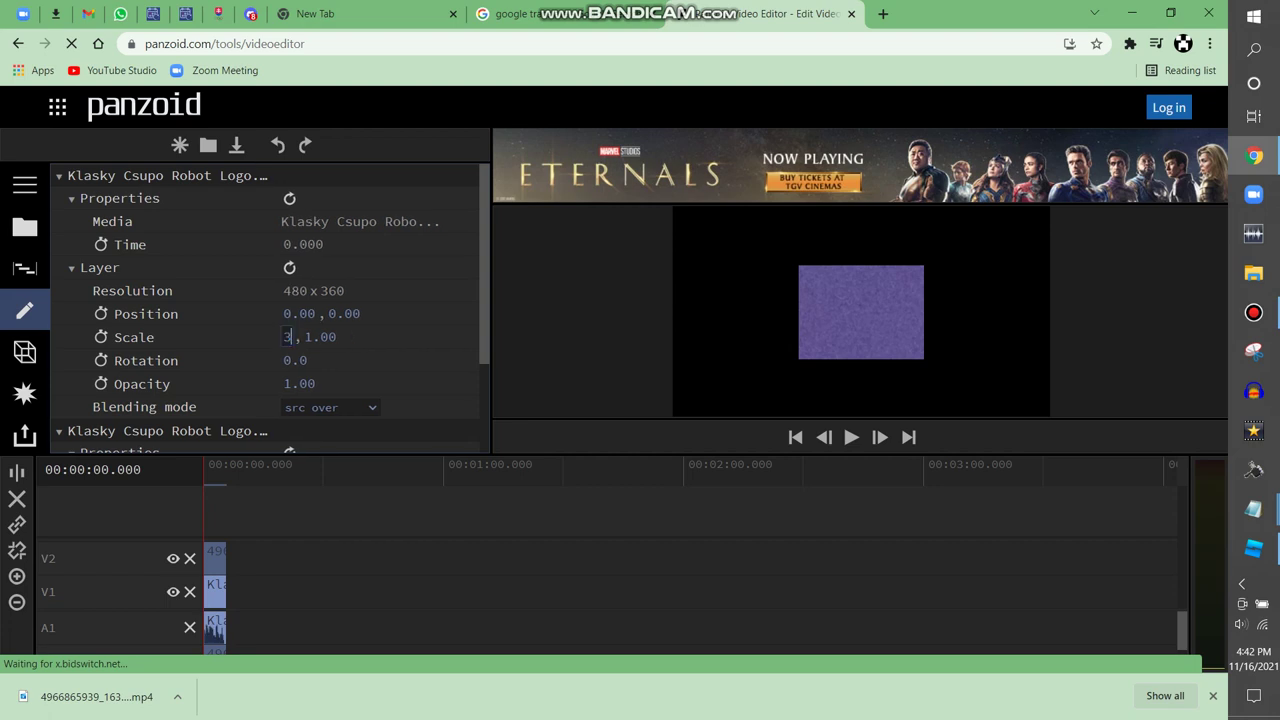
{"action": "key", "text": "Return"}
{"action": "left_click", "coordinate": [215, 558]}
{"action": "left_click", "coordinate": [299, 337]}
{"action": "type", "text": "3"}
{"action": "key", "text": "Return"}
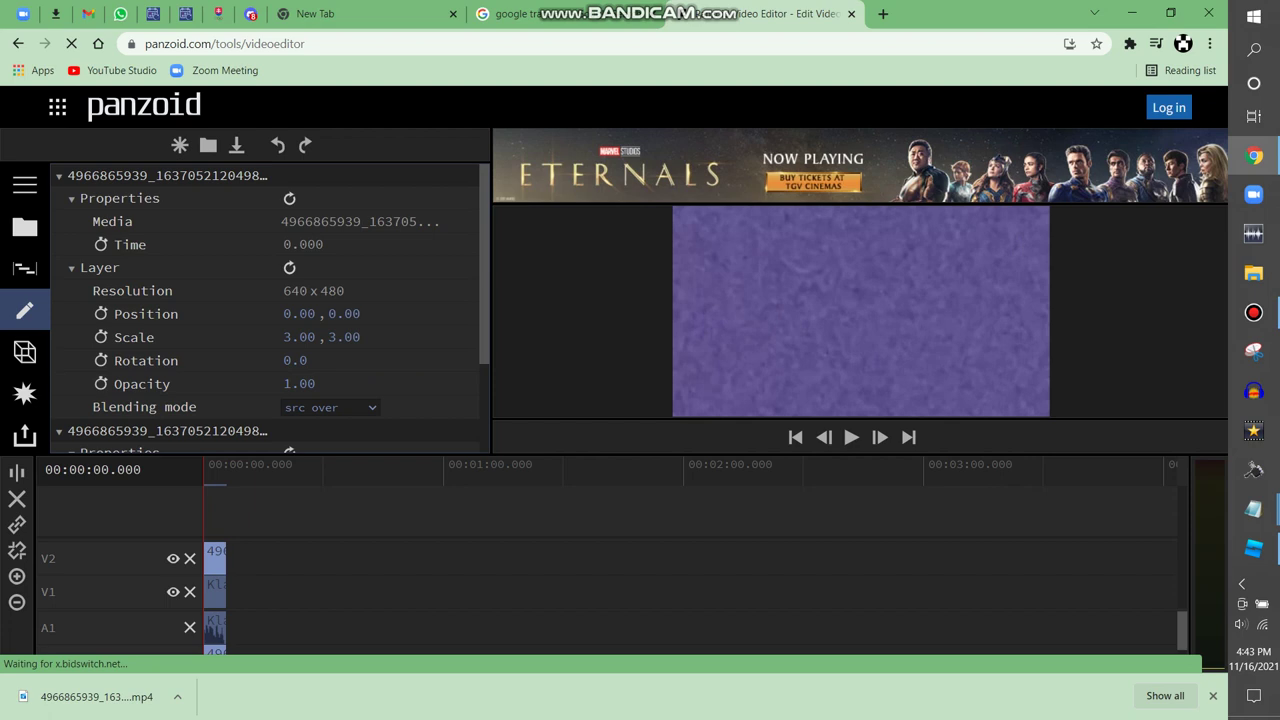
{"action": "left_click", "coordinate": [299, 337]}
{"action": "type", "text": "1.5"}
{"action": "key", "text": "Return"}
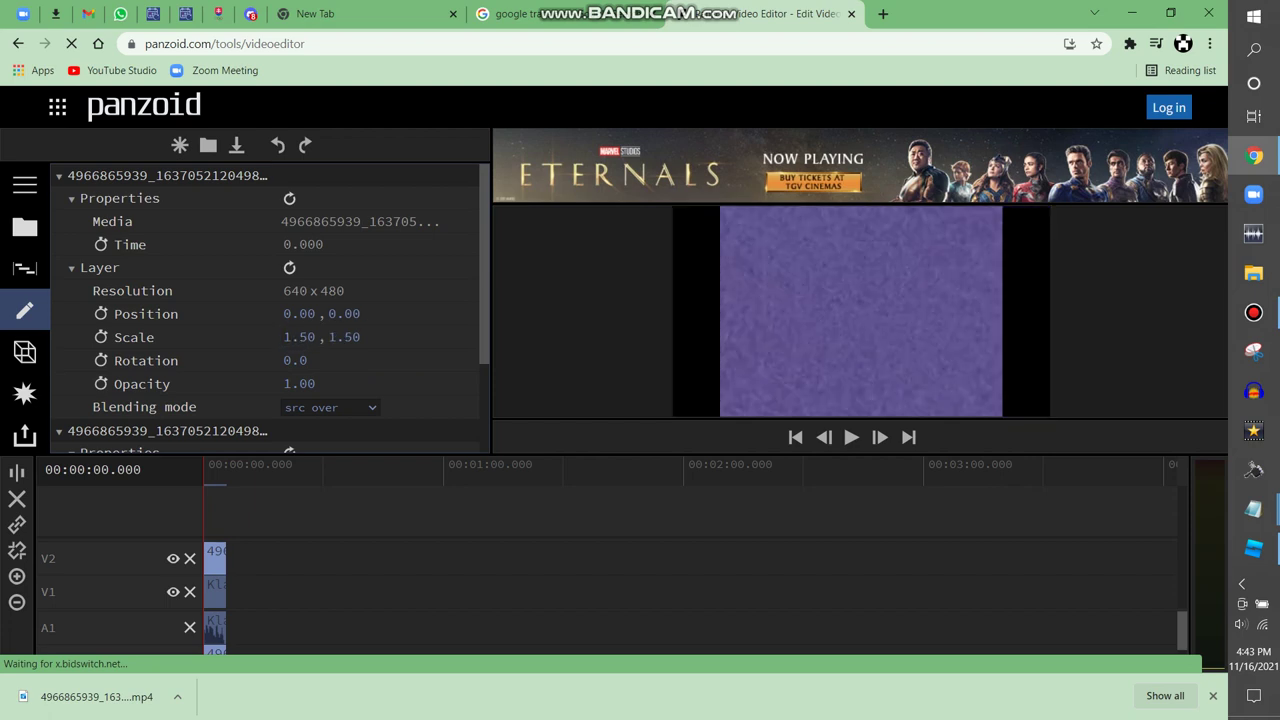
Preview the project to 1.867 seconds and try scales of 2 and 2.5 on the V2 clip
{"action": "key", "text": "space"}
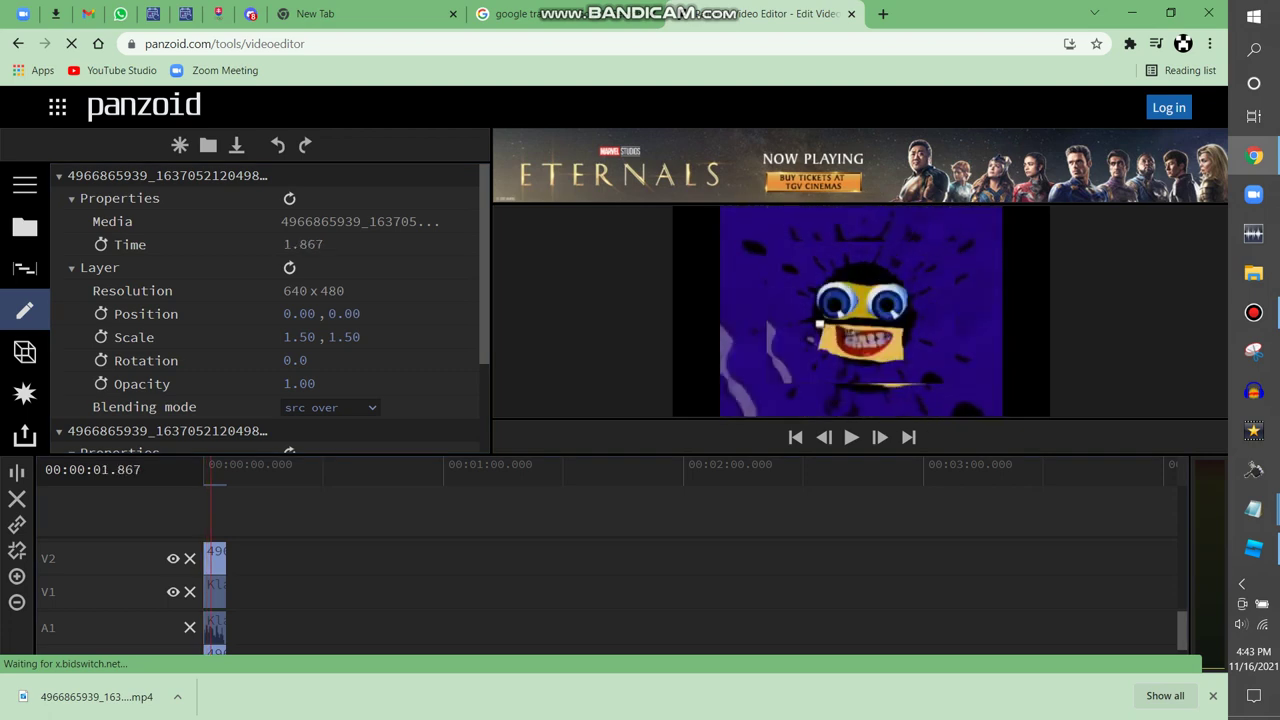
{"action": "left_click", "coordinate": [299, 337]}
{"action": "type", "text": "2"}
{"action": "key", "text": "Return"}
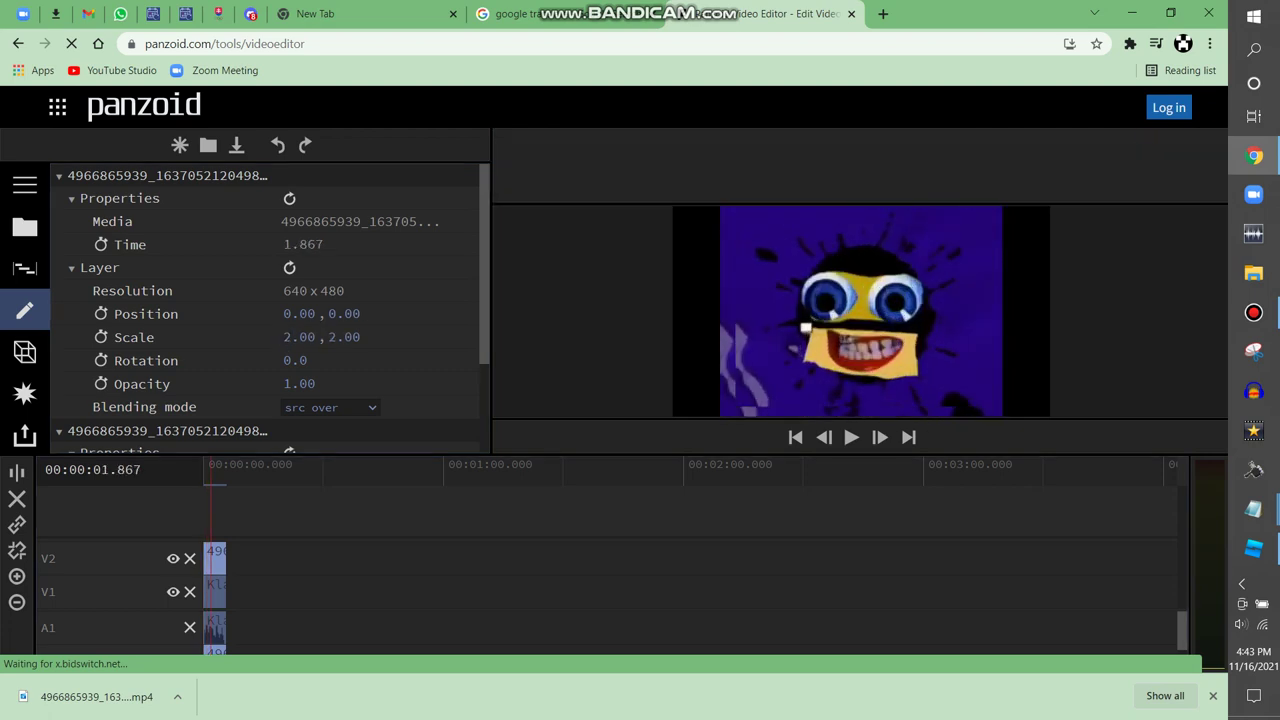
{"action": "left_click", "coordinate": [299, 337]}
{"action": "type", "text": "2."}
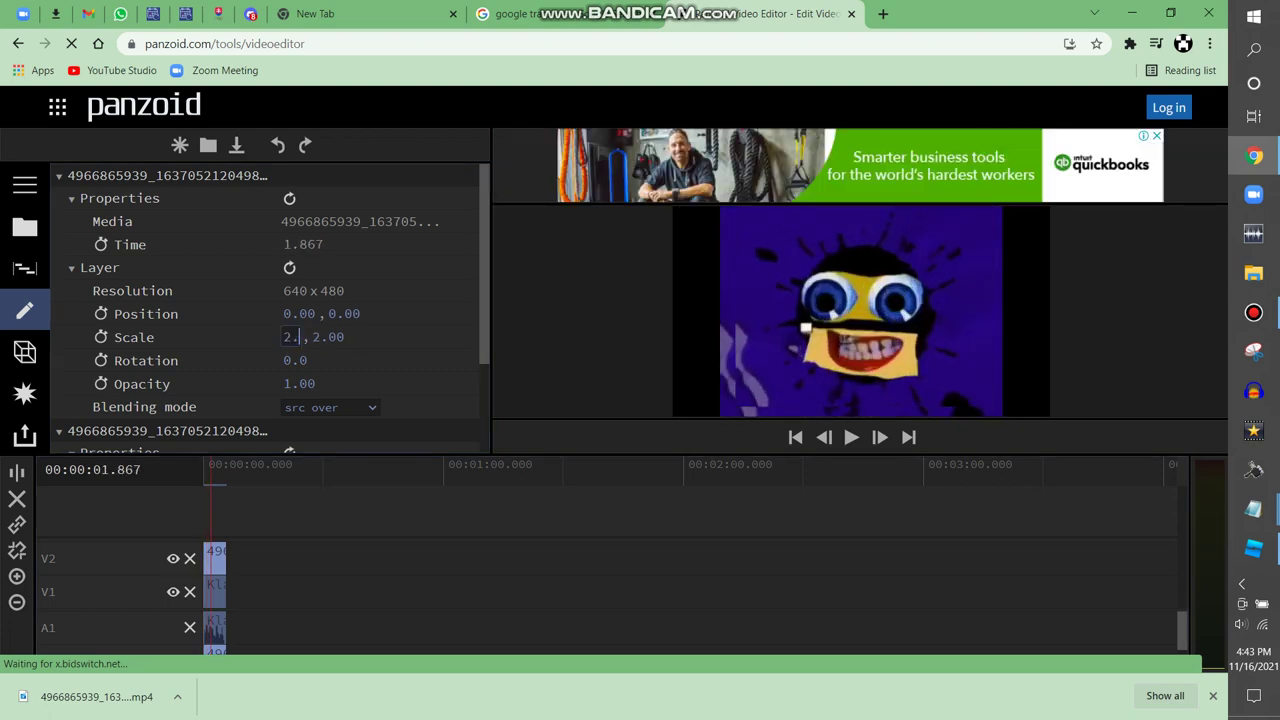
{"action": "type", "text": "5"}
{"action": "key", "text": "Return"}
{"action": "left_click", "coordinate": [299, 337]}
{"action": "left_click", "coordinate": [314, 337]}
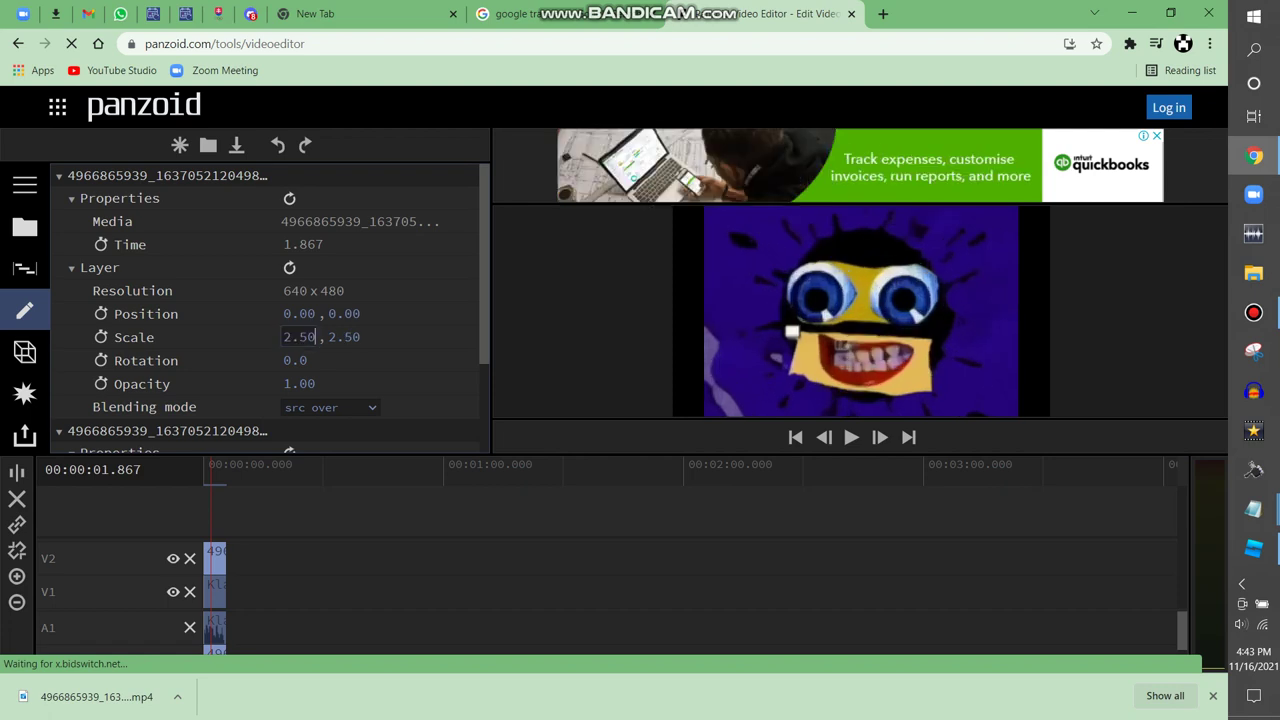
{"action": "type", "text": "25"}
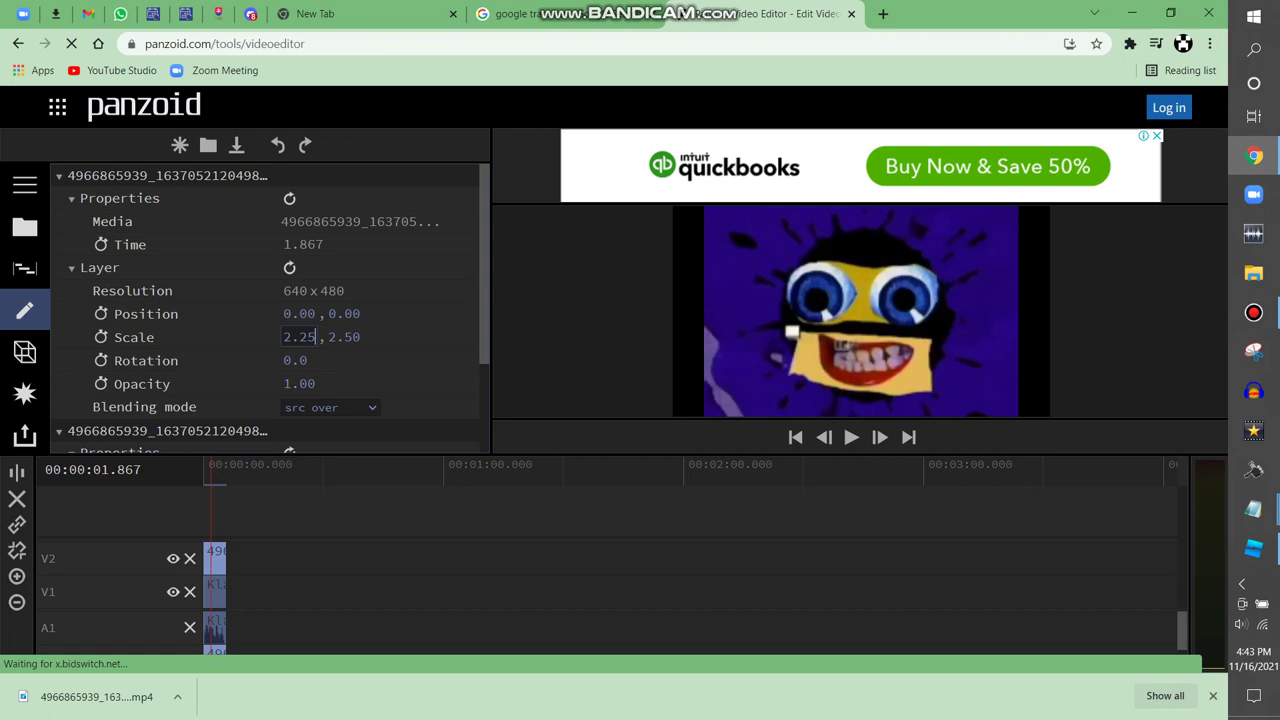
{"action": "key", "text": "Return"}
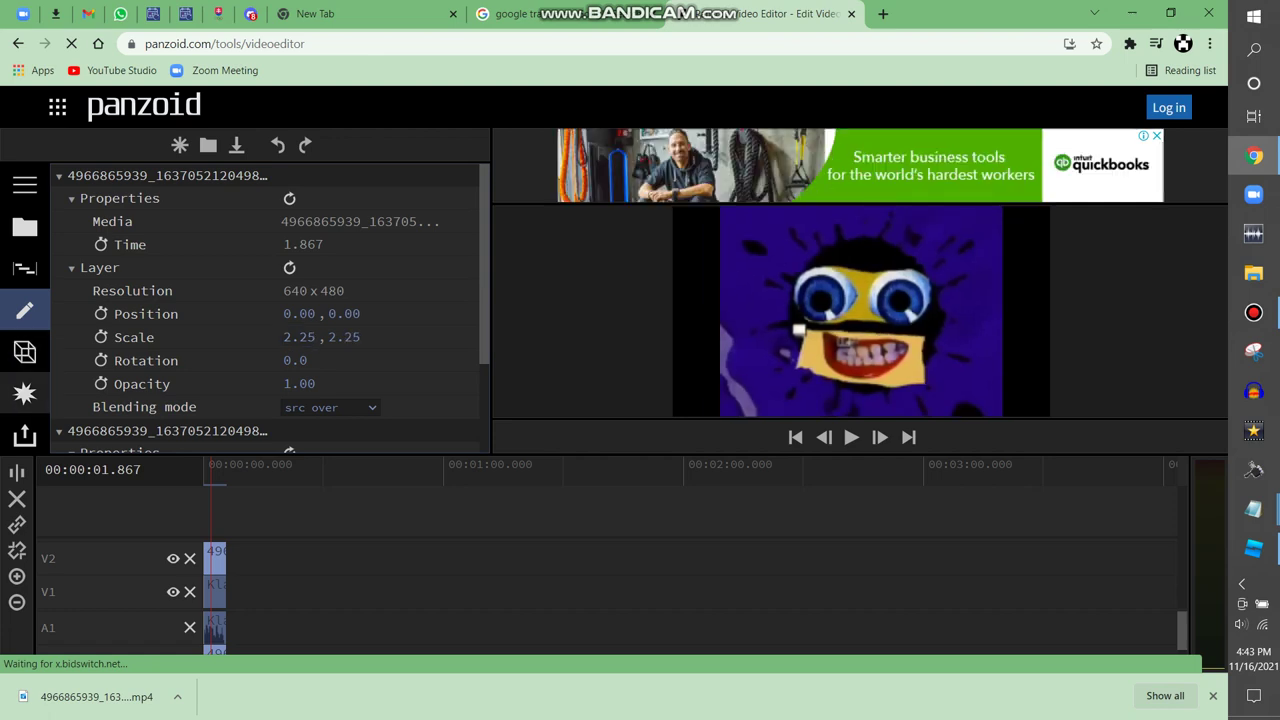
{"action": "left_click", "coordinate": [25, 393]}
{"action": "left_click", "coordinate": [254, 175]}
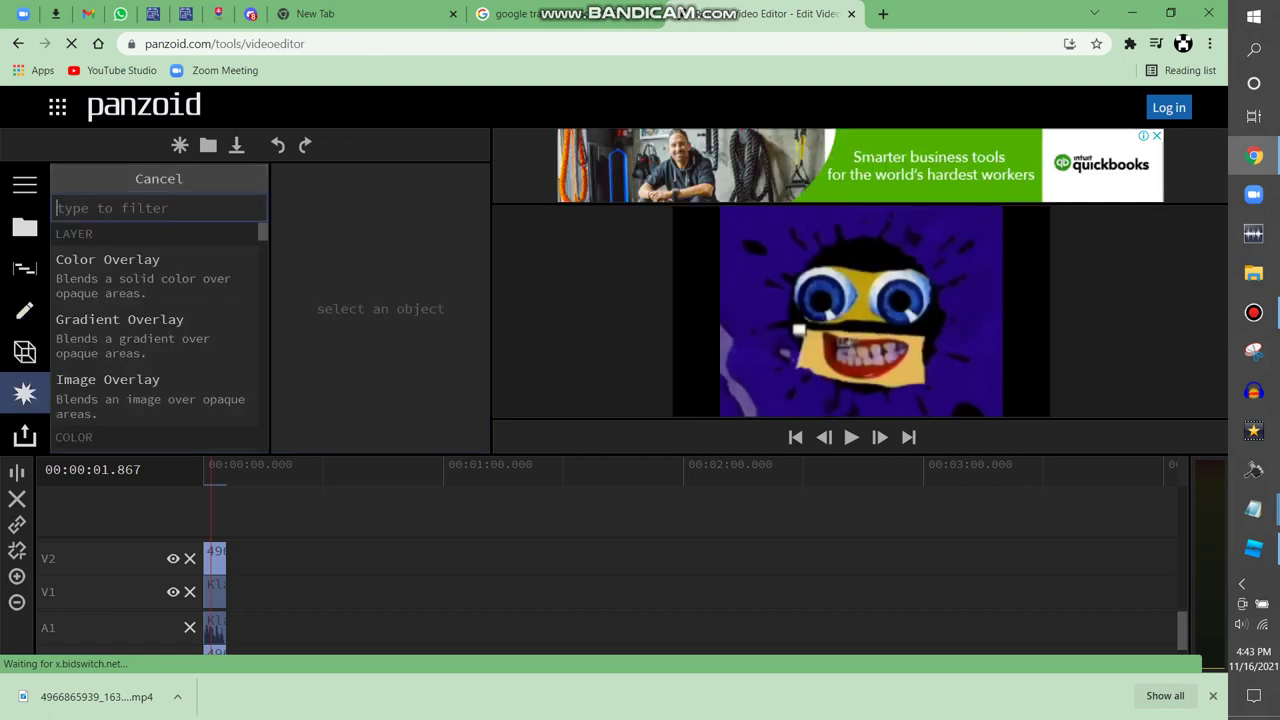
{"action": "scroll", "coordinate": [159, 320], "scroll_direction": "down", "scroll_amount": 2}
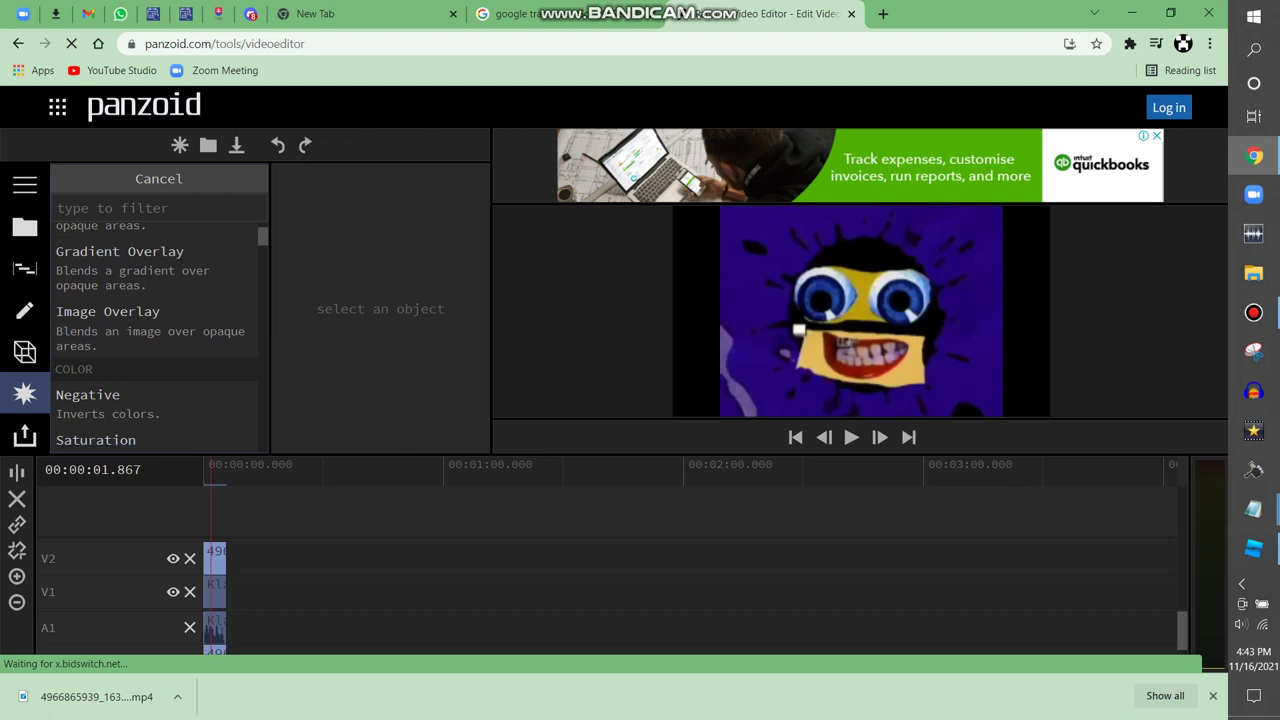
{"action": "scroll", "coordinate": [151, 338], "scroll_direction": "down", "scroll_amount": 1}
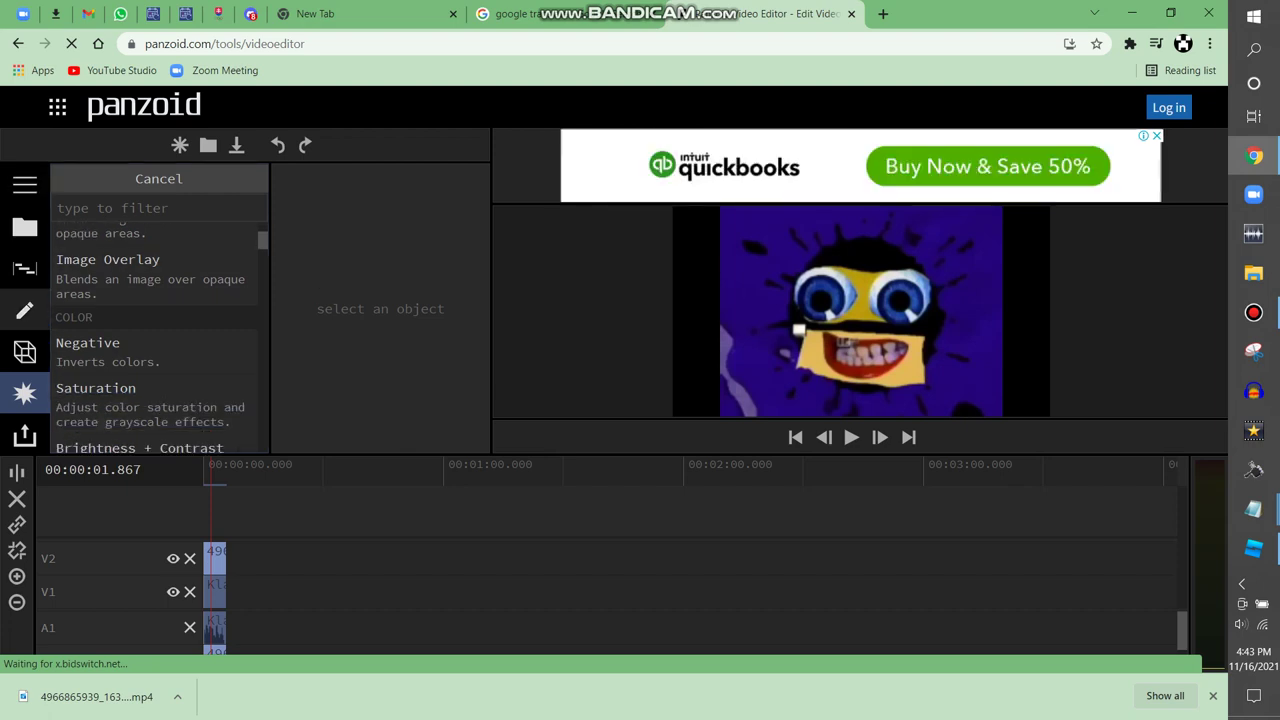
{"action": "left_click", "coordinate": [25, 310]}
{"action": "left_click", "coordinate": [330, 407]}
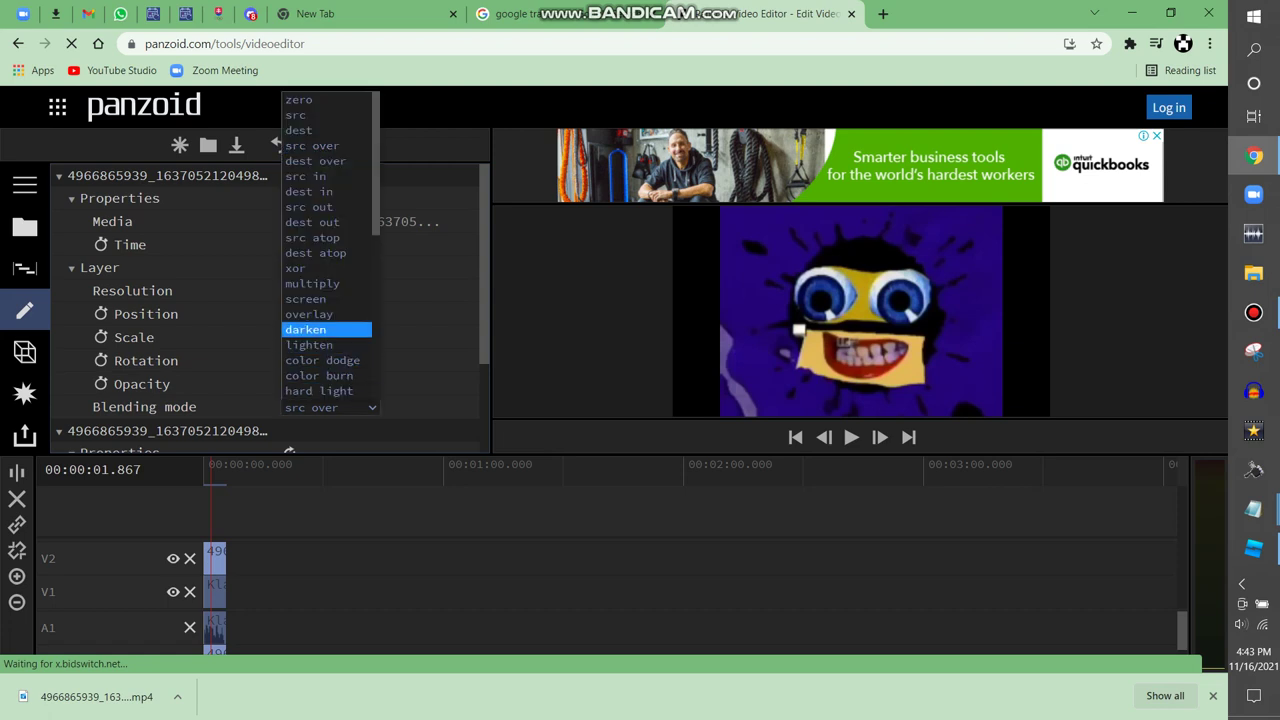
{"action": "scroll", "coordinate": [330, 250], "scroll_direction": "down", "scroll_amount": 7}
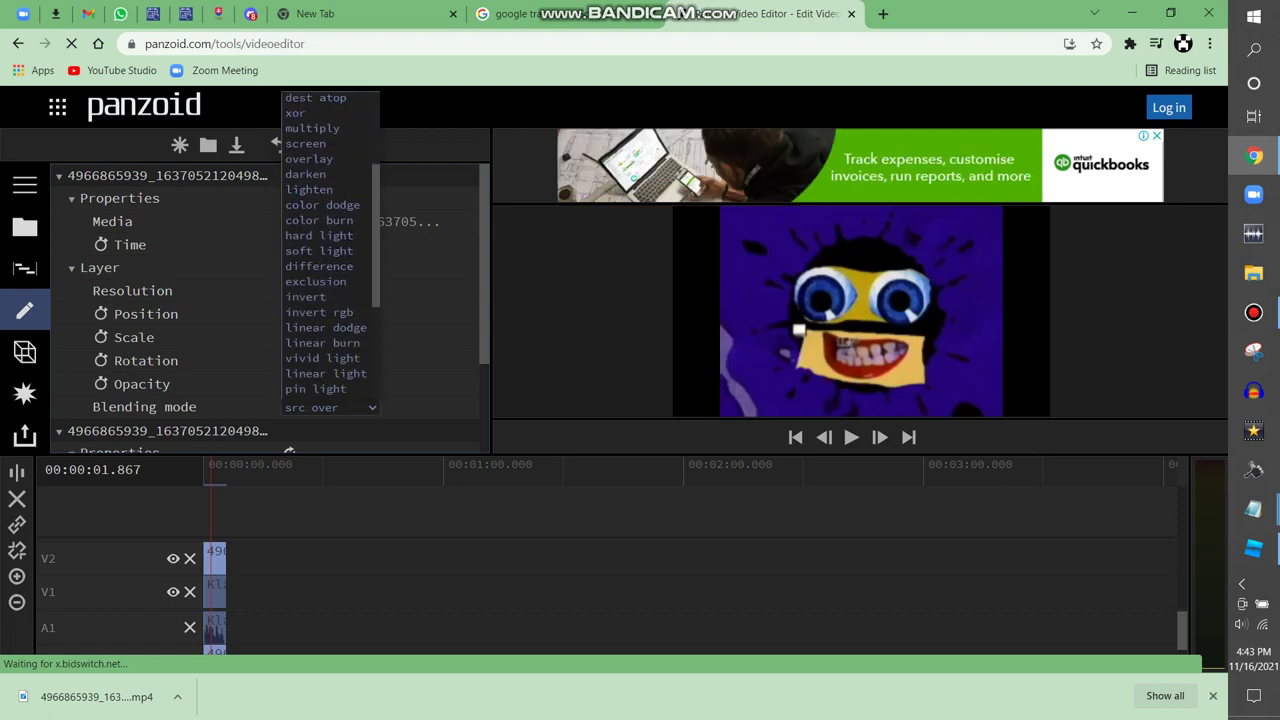
{"action": "scroll", "coordinate": [330, 222], "scroll_direction": "up", "scroll_amount": 7}
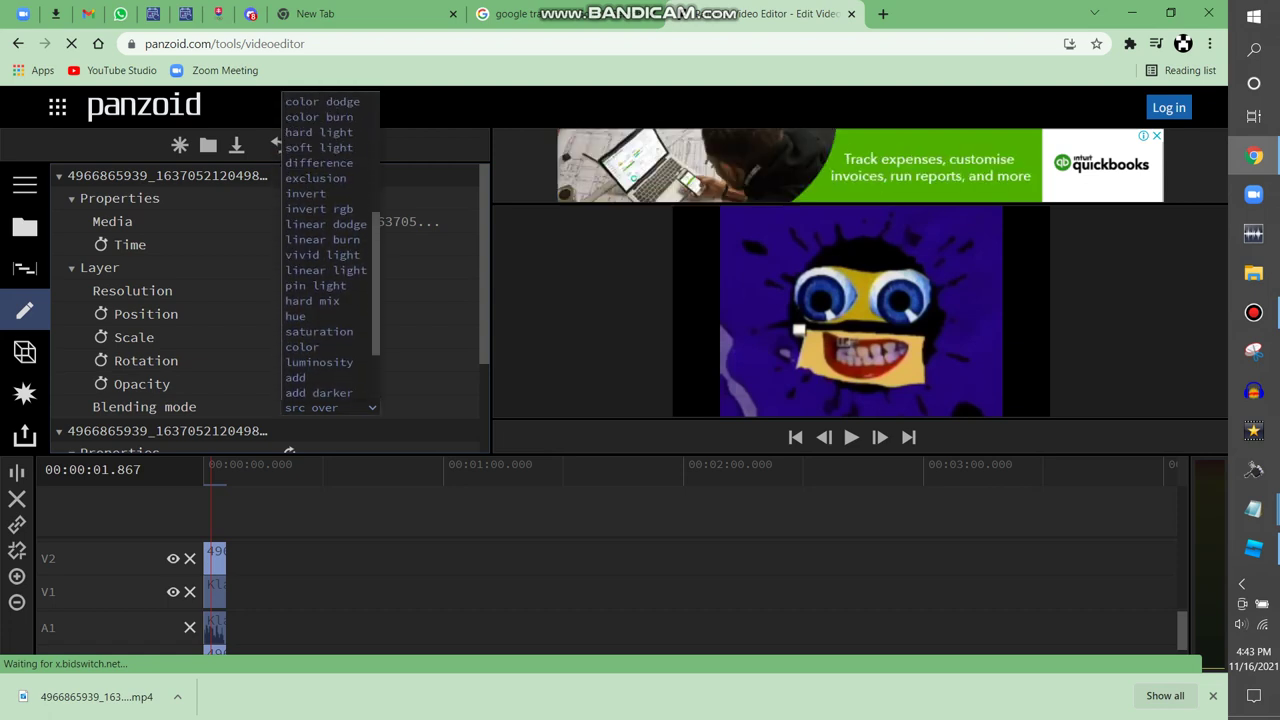
{"action": "scroll", "coordinate": [330, 222], "scroll_direction": "down", "scroll_amount": 8}
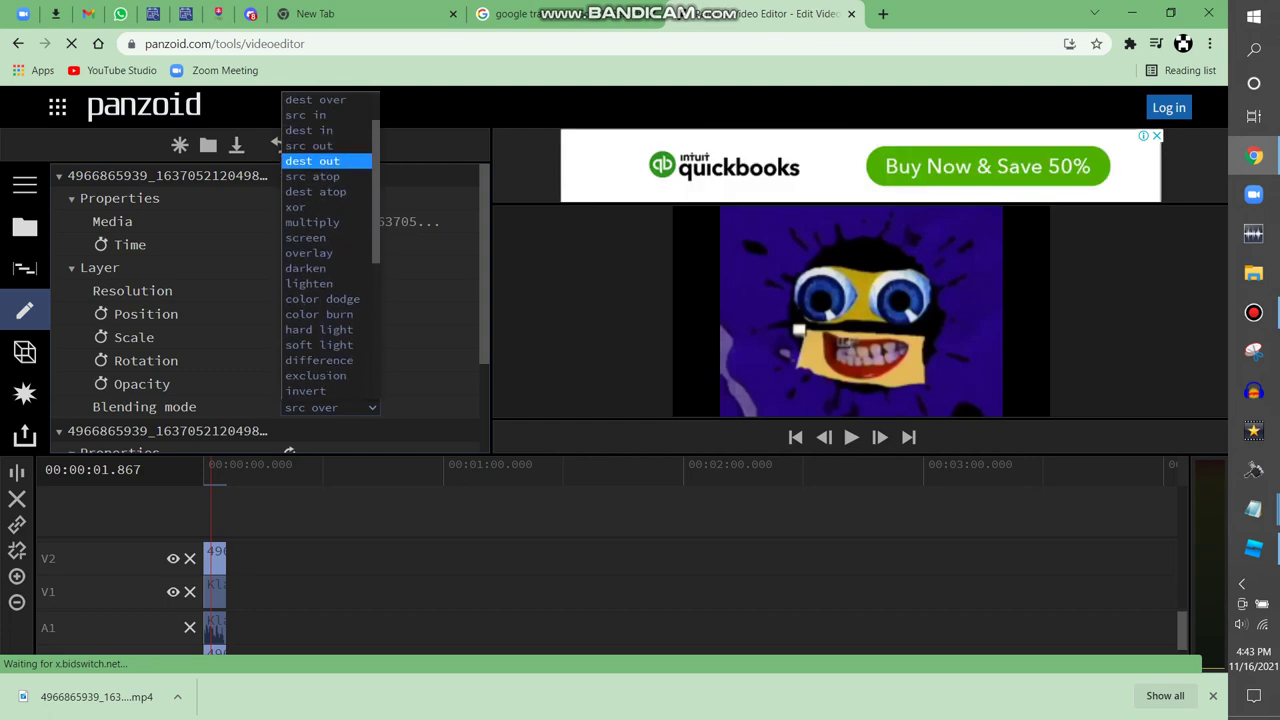
{"action": "scroll", "coordinate": [325, 268], "scroll_direction": "up", "scroll_amount": 5}
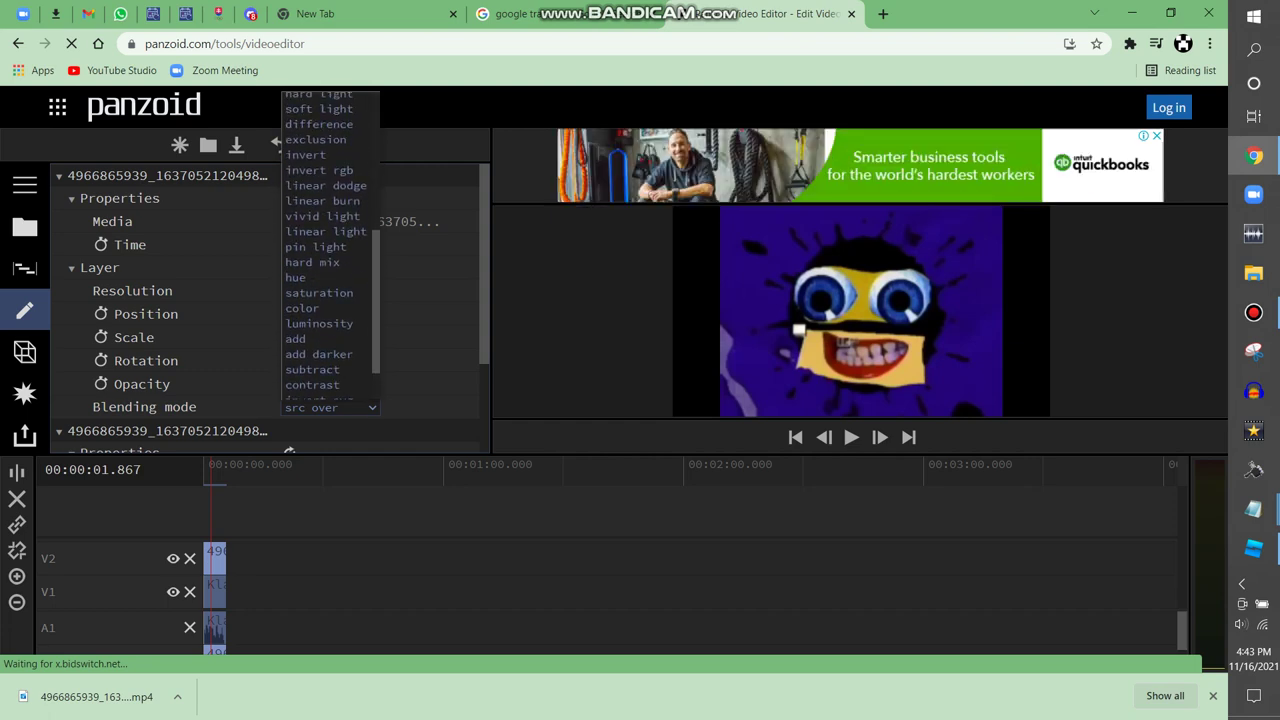
{"action": "left_click", "coordinate": [318, 268]}
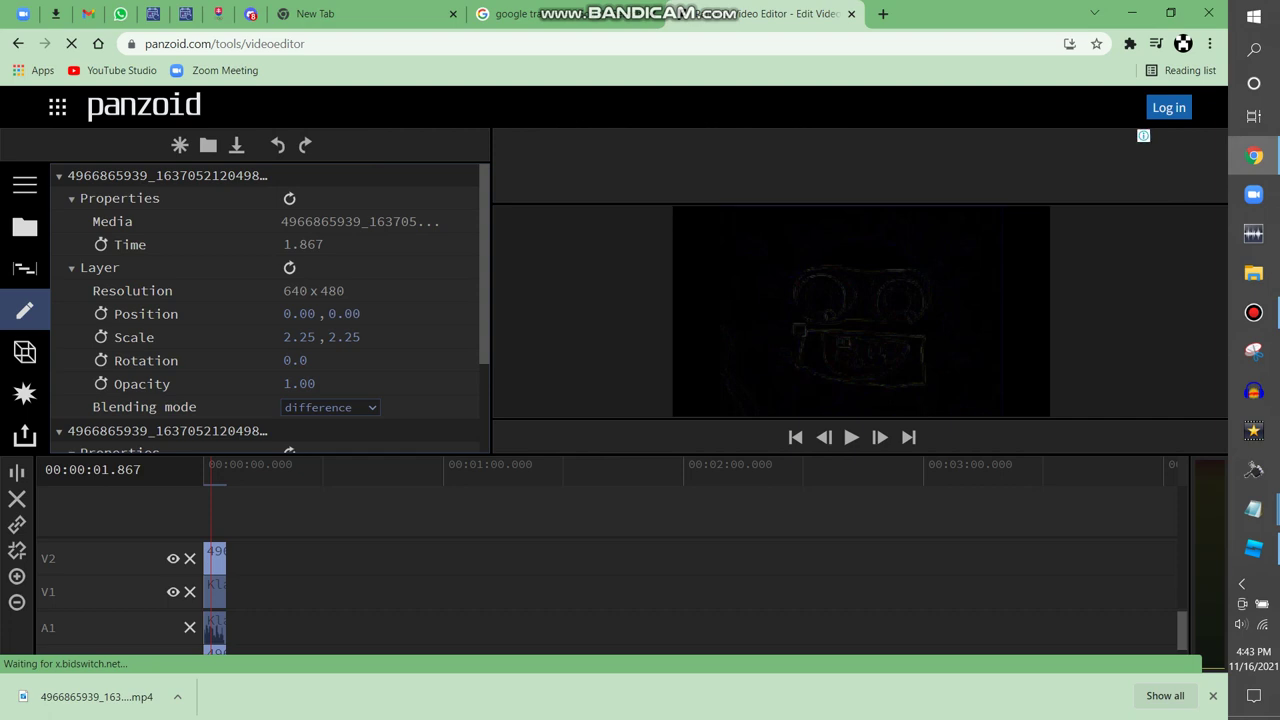
Add a Saturation effect to the V2 clip and set its saturation to 0
{"action": "left_click", "coordinate": [25, 393]}
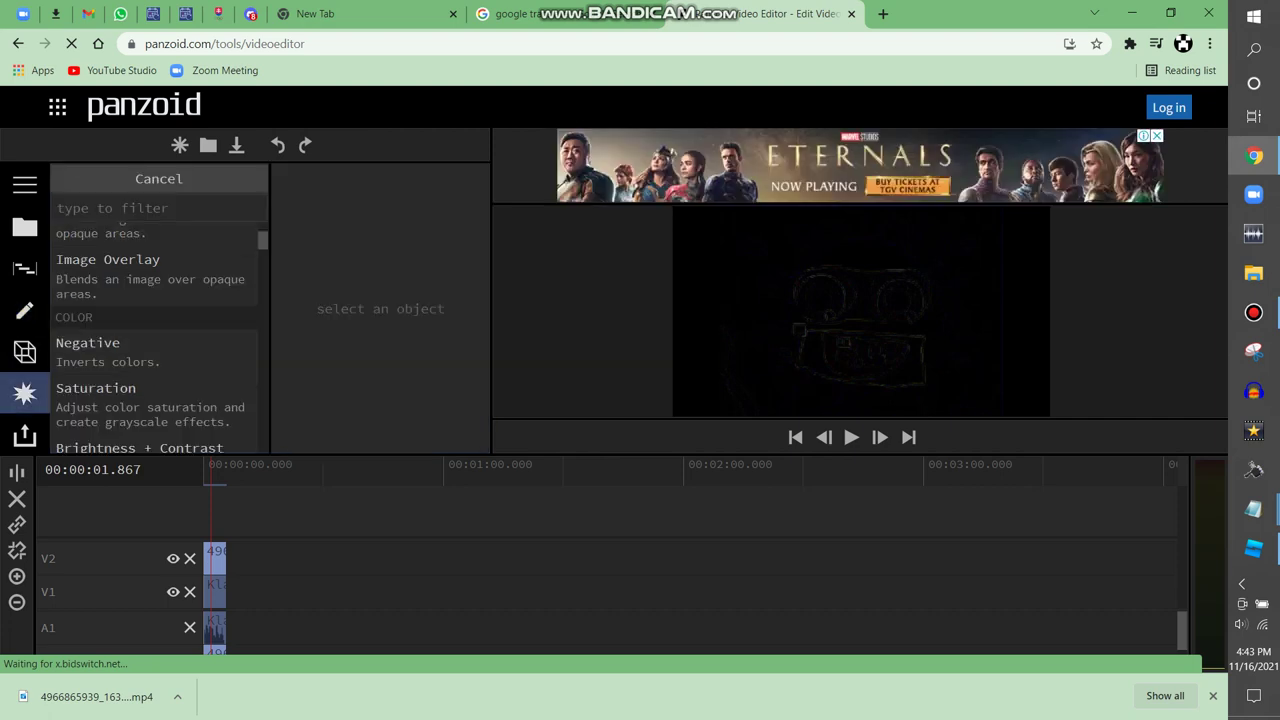
{"action": "scroll", "coordinate": [159, 338], "scroll_direction": "down", "scroll_amount": 2}
{"action": "left_click", "coordinate": [150, 370]}
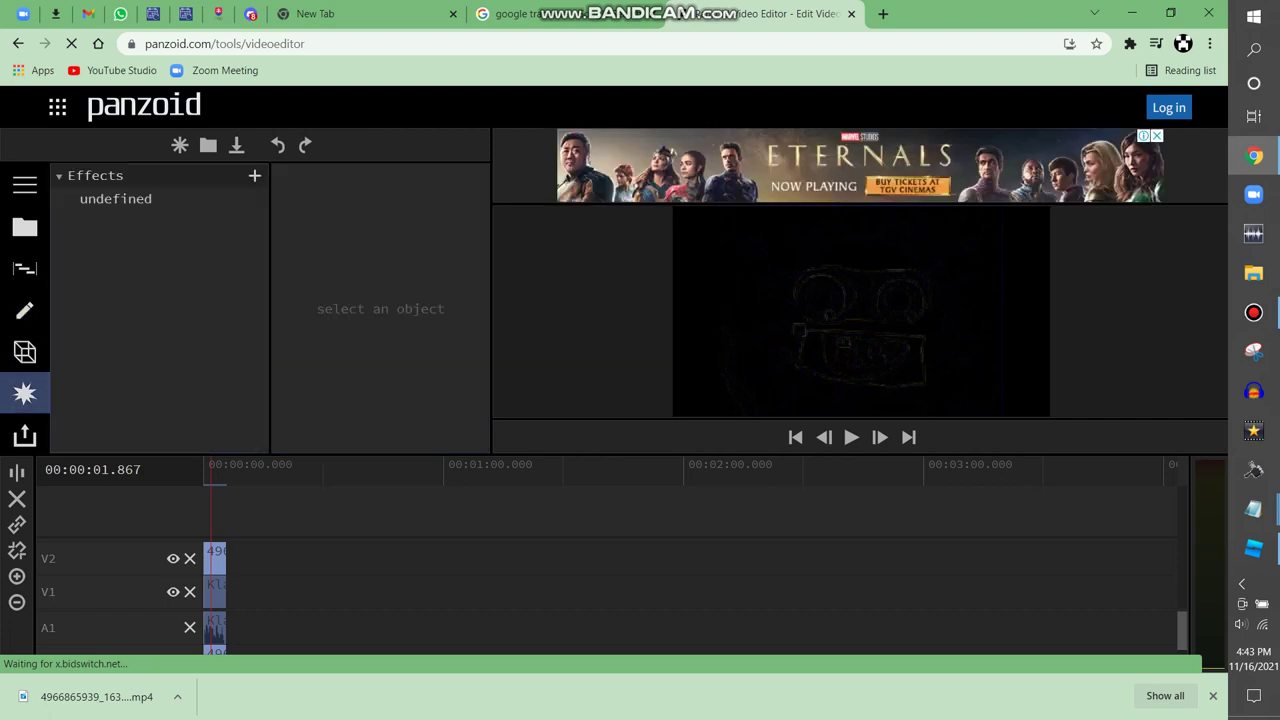
{"action": "left_click", "coordinate": [116, 199]}
{"action": "mouse_move", "coordinate": [408, 224]}
{"action": "left_mouse_down"}
{"action": "mouse_move", "coordinate": [433, 224]}
{"action": "mouse_move", "coordinate": [415, 224]}
{"action": "left_mouse_up"}
{"action": "left_click", "coordinate": [408, 224]}
{"action": "type", "text": "0"}
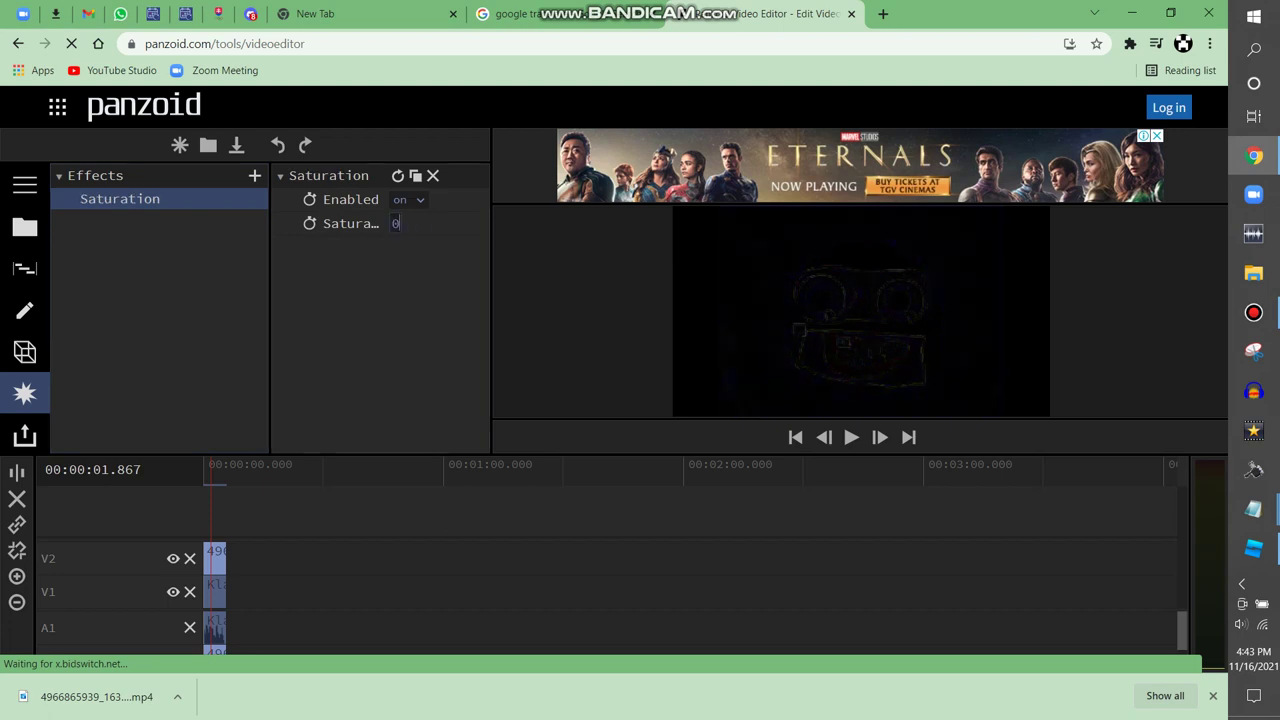
{"action": "key", "text": "Return"}
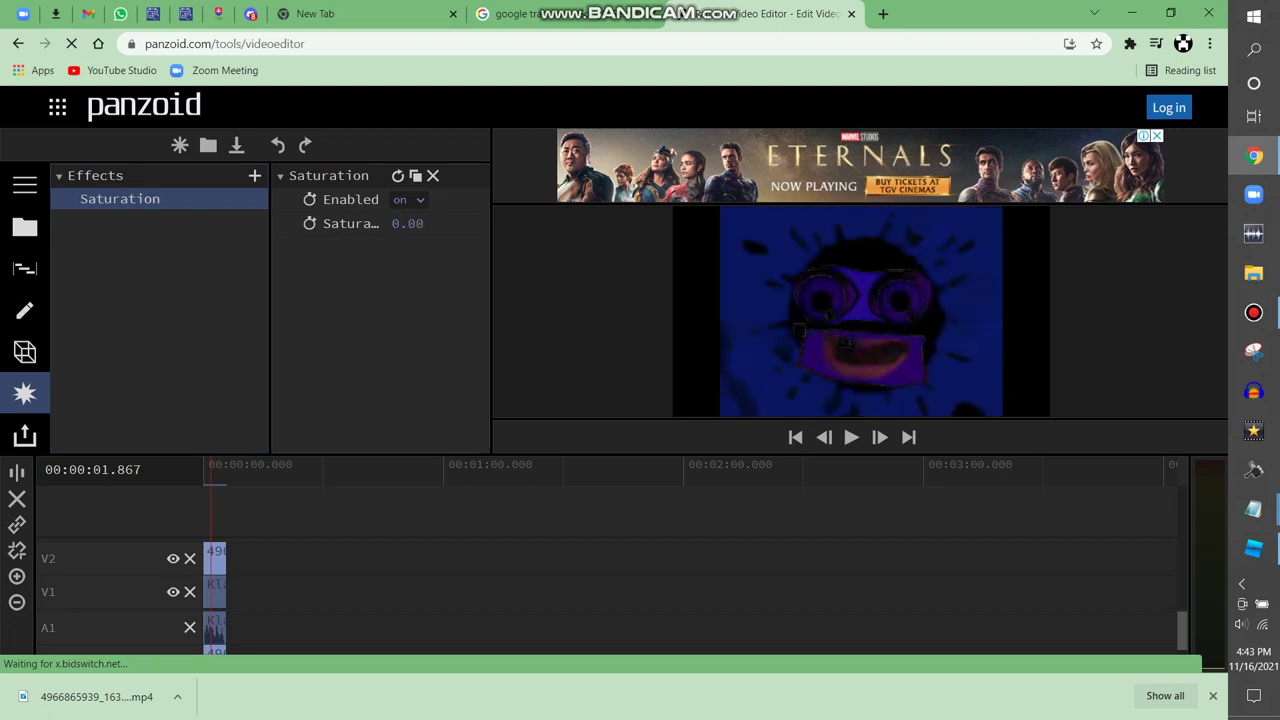
Add an Exposure effect to the V2 clip with exposure 0.00 and gamma -0.75
{"action": "left_click", "coordinate": [254, 175]}
{"action": "scroll", "coordinate": [160, 337], "scroll_direction": "down", "scroll_amount": 5}
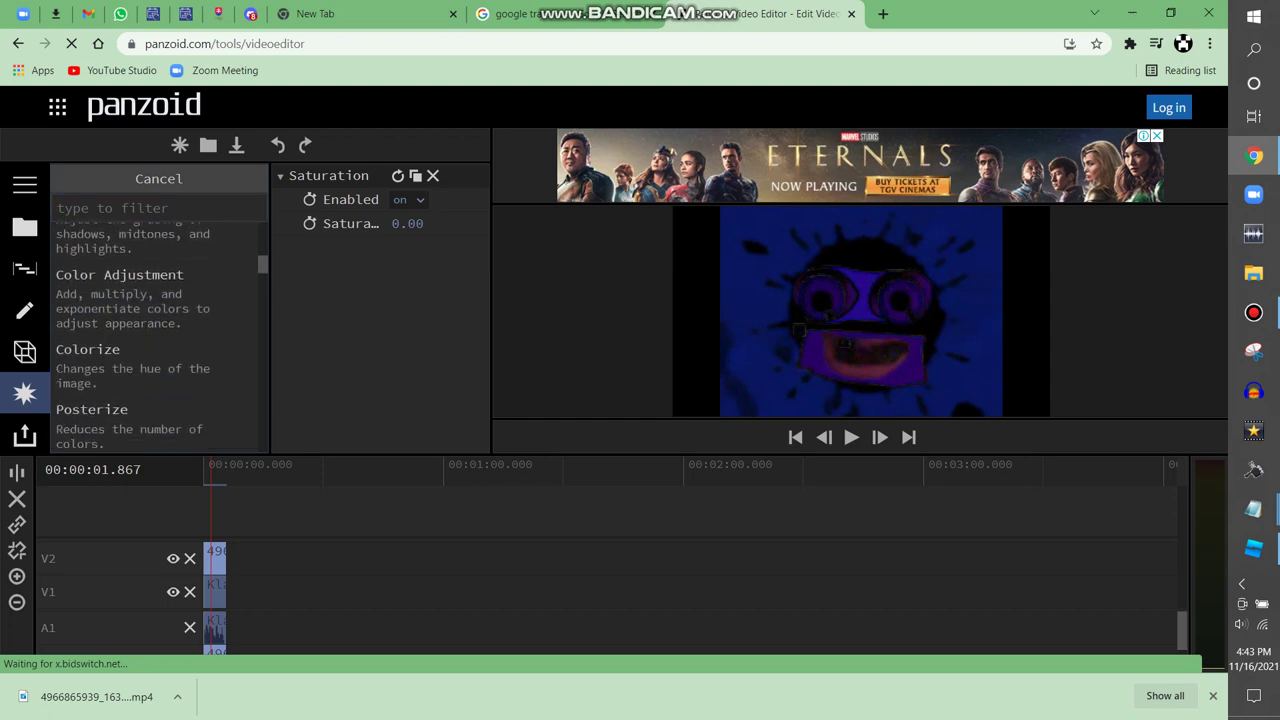
{"action": "scroll", "coordinate": [160, 337], "scroll_direction": "down", "scroll_amount": 3}
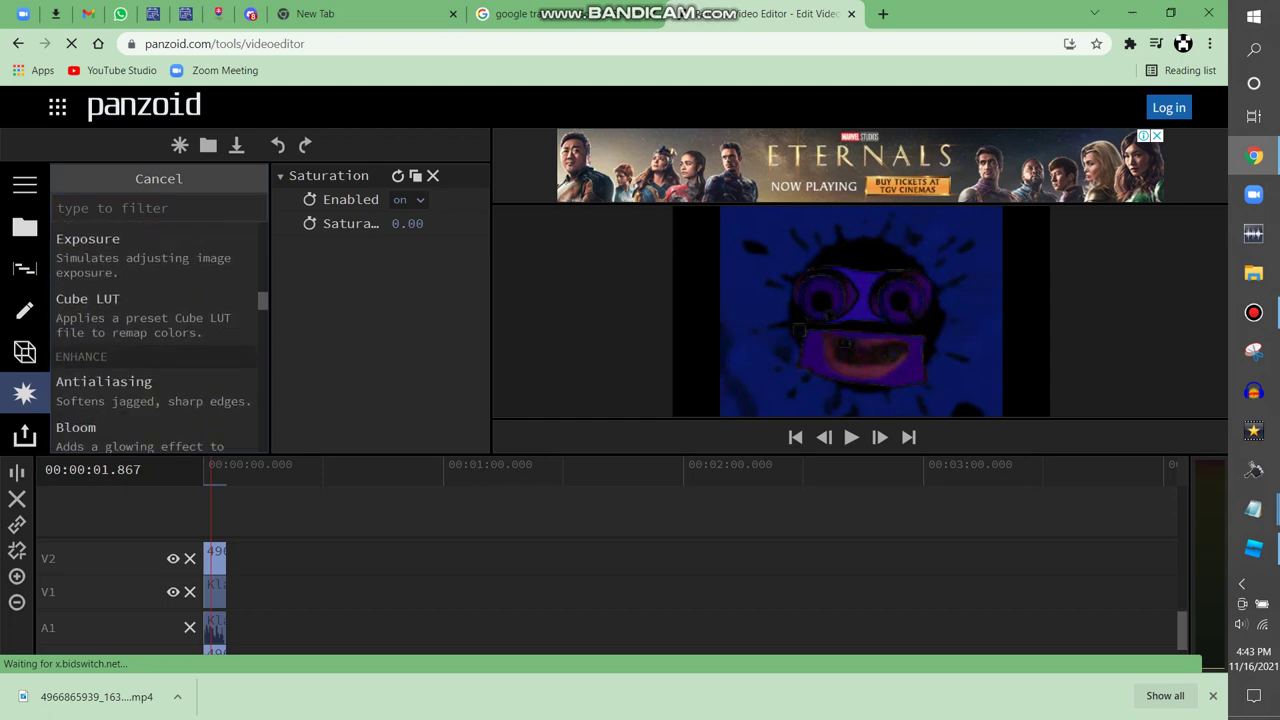
{"action": "left_click", "coordinate": [158, 318]}
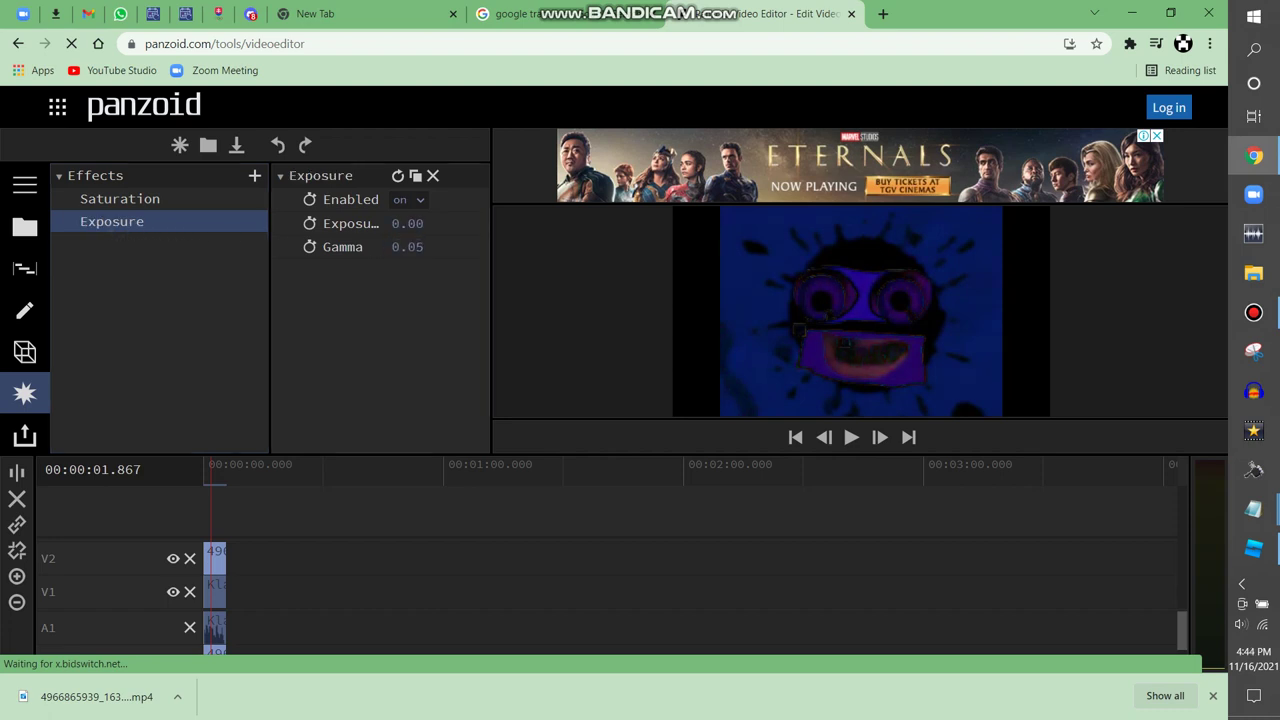
{"action": "left_click_drag", "start_coordinate": [408, 247], "coordinate": [275, 247]}
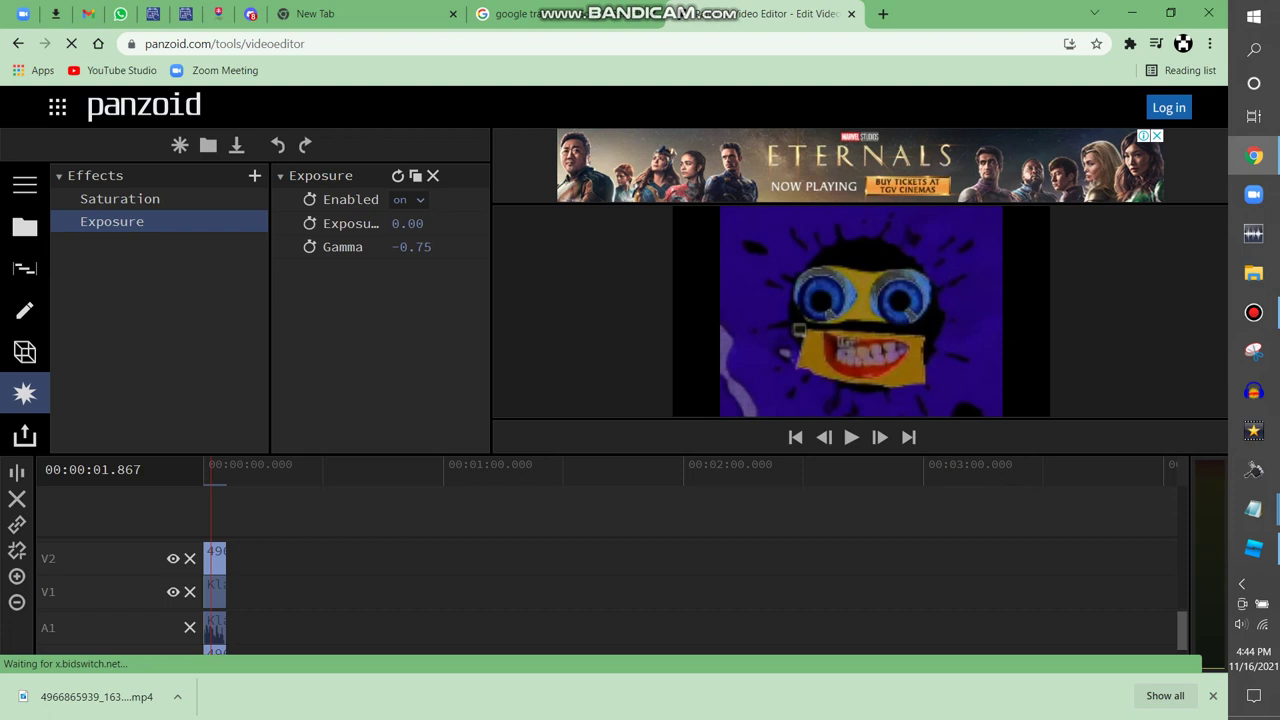
{"action": "mouse_move", "coordinate": [408, 224]}
{"action": "left_mouse_down"}
{"action": "mouse_move", "coordinate": [453, 224]}
{"action": "mouse_move", "coordinate": [404, 223]}
{"action": "left_mouse_up"}
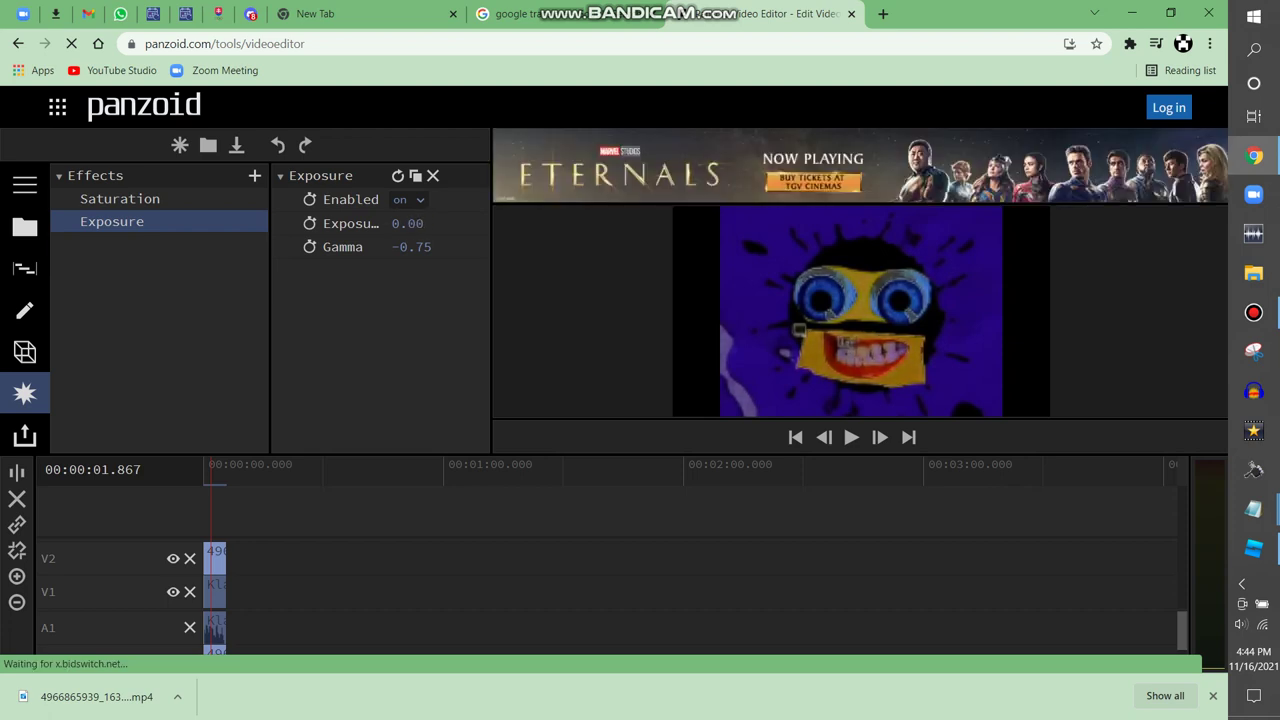
Try a Technicolor effect on the V2 clip and remove it
{"action": "left_click", "coordinate": [255, 176]}
{"action": "scroll", "coordinate": [160, 335], "scroll_direction": "down", "scroll_amount": 11}
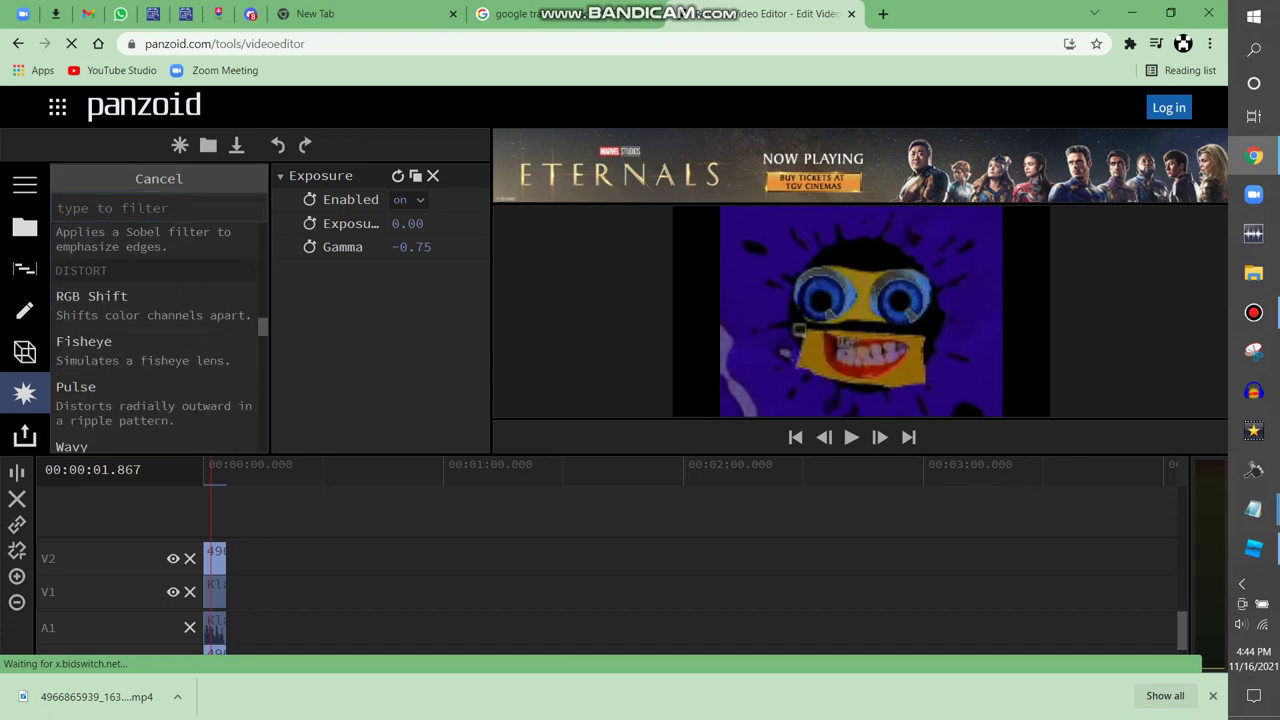
{"action": "scroll", "coordinate": [159, 330], "scroll_direction": "down", "scroll_amount": 2}
{"action": "scroll", "coordinate": [159, 330], "scroll_direction": "up", "scroll_amount": 5}
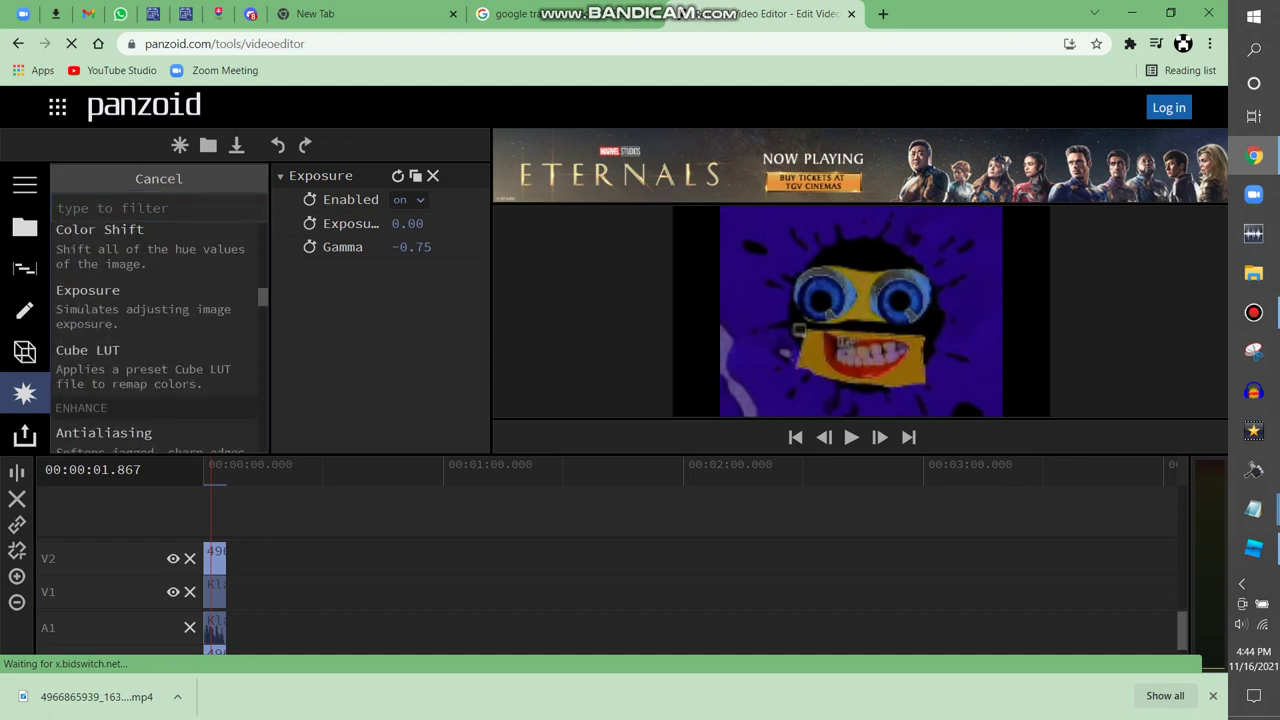
{"action": "scroll", "coordinate": [159, 330], "scroll_direction": "up", "scroll_amount": 3}
{"action": "scroll", "coordinate": [159, 330], "scroll_direction": "down", "scroll_amount": 1}
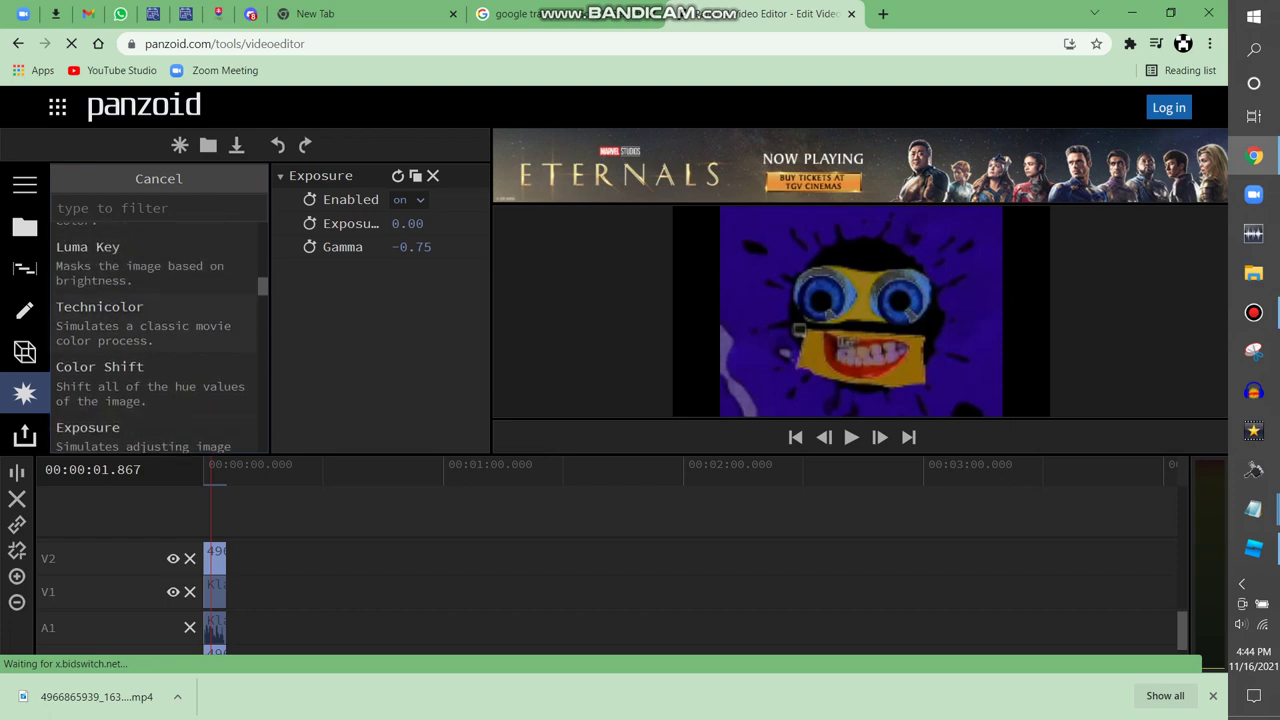
{"action": "left_click", "coordinate": [159, 326]}
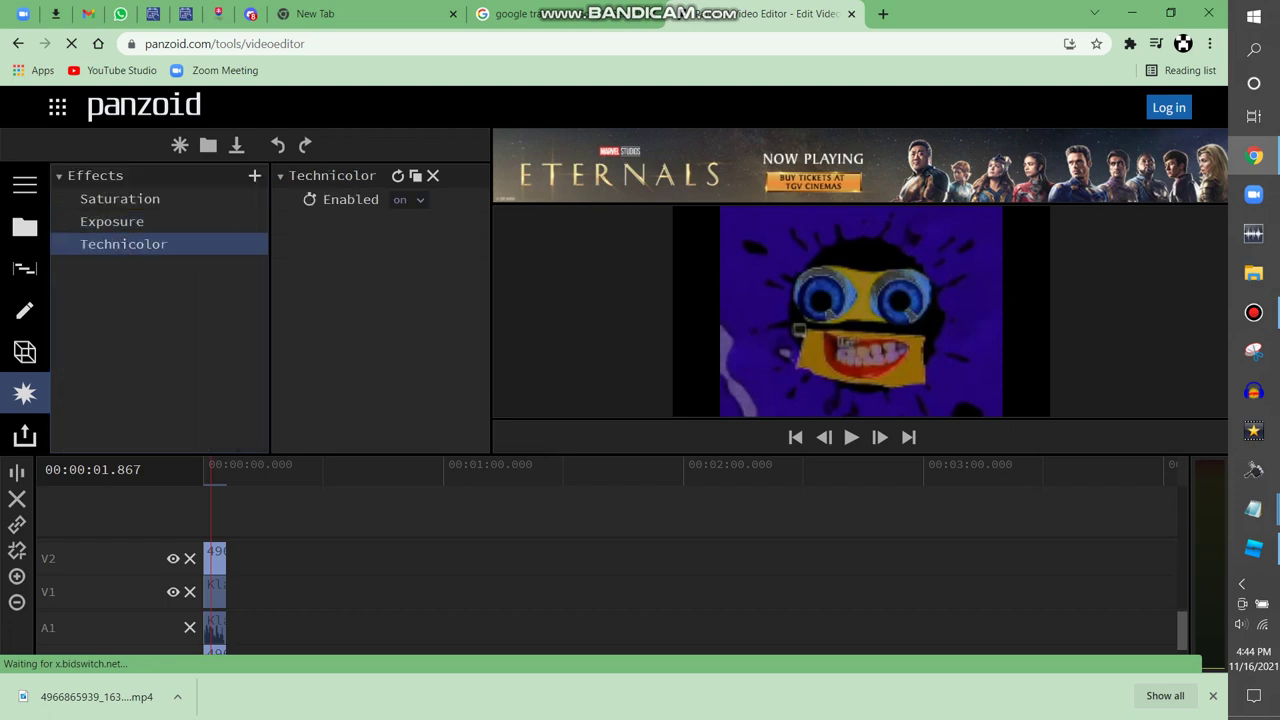
{"action": "left_click", "coordinate": [432, 175]}
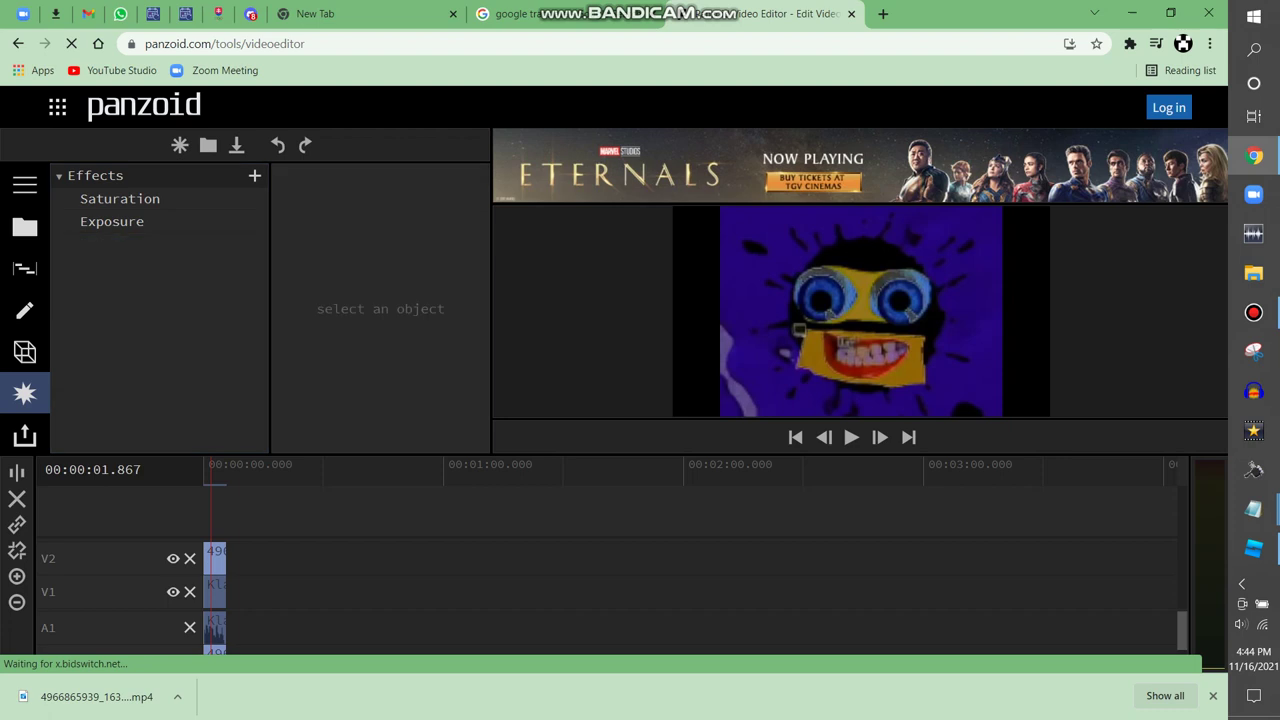
Try a Brightness + Contrast effect on the V2 clip with brightness -0.15 and -0.50 and contrast 2.00, and remove it
{"action": "left_click", "coordinate": [255, 176]}
{"action": "scroll", "coordinate": [159, 335], "scroll_direction": "down", "scroll_amount": 1}
{"action": "scroll", "coordinate": [155, 335], "scroll_direction": "down", "scroll_amount": 3}
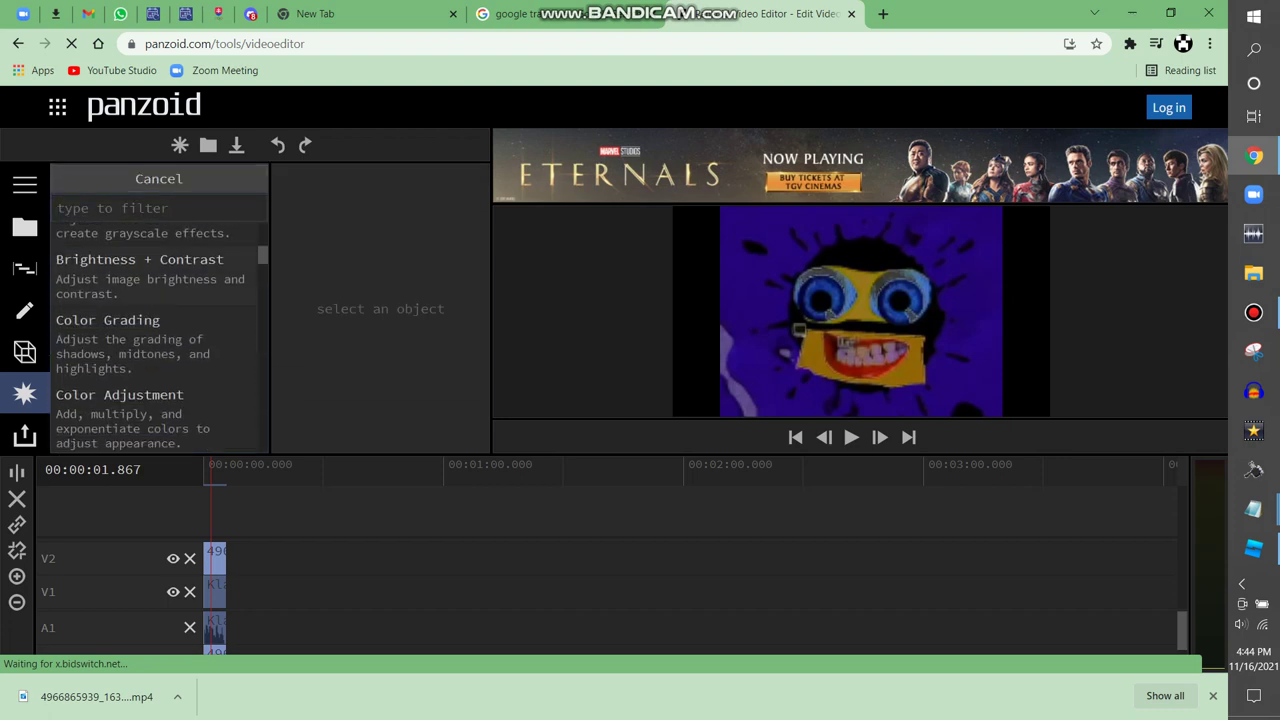
{"action": "left_click", "coordinate": [152, 275]}
{"action": "left_click", "coordinate": [118, 244]}
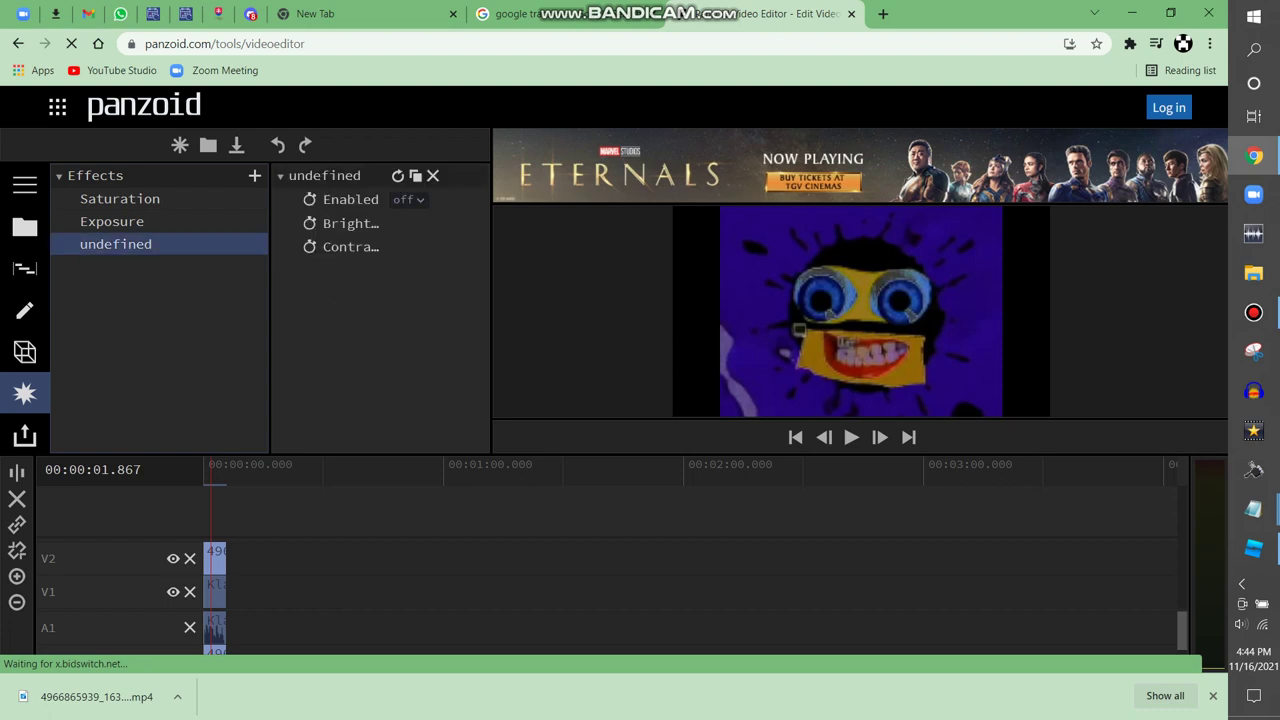
{"action": "mouse_move", "coordinate": [408, 224]}
{"action": "left_mouse_down"}
{"action": "mouse_move", "coordinate": [420, 224]}
{"action": "mouse_move", "coordinate": [384, 224]}
{"action": "left_mouse_up"}
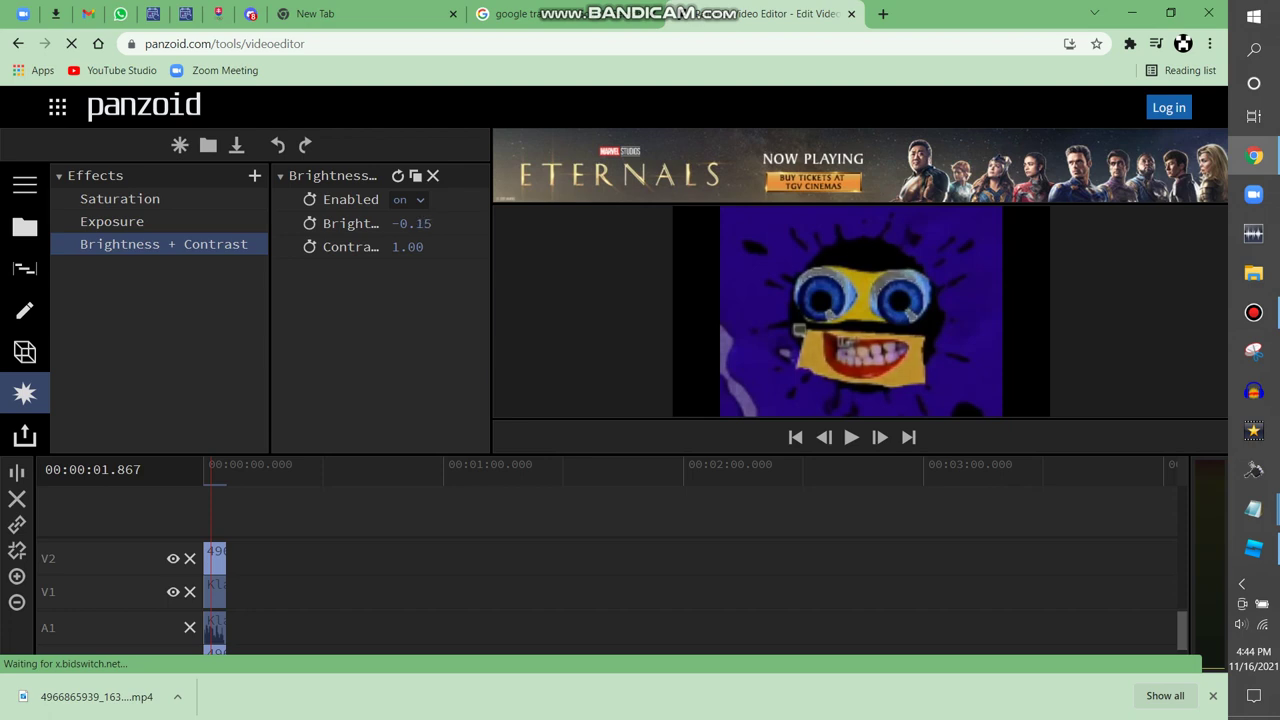
{"action": "mouse_move", "coordinate": [420, 247]}
{"action": "left_mouse_down"}
{"action": "mouse_move", "coordinate": [360, 247]}
{"action": "mouse_move", "coordinate": [439, 246]}
{"action": "left_mouse_up"}
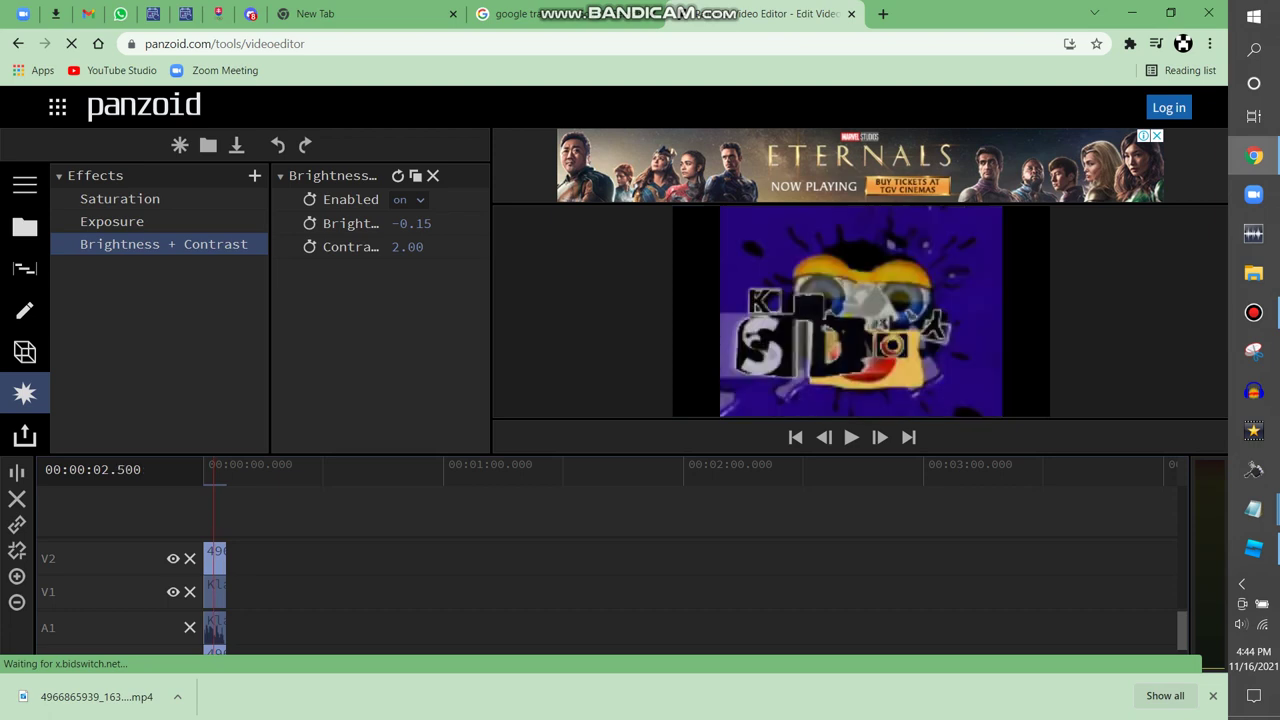
{"action": "left_click_drag", "start_coordinate": [311, 224], "coordinate": [25, 227]}
{"action": "left_click_drag", "start_coordinate": [367, 223], "coordinate": [374, 223]}
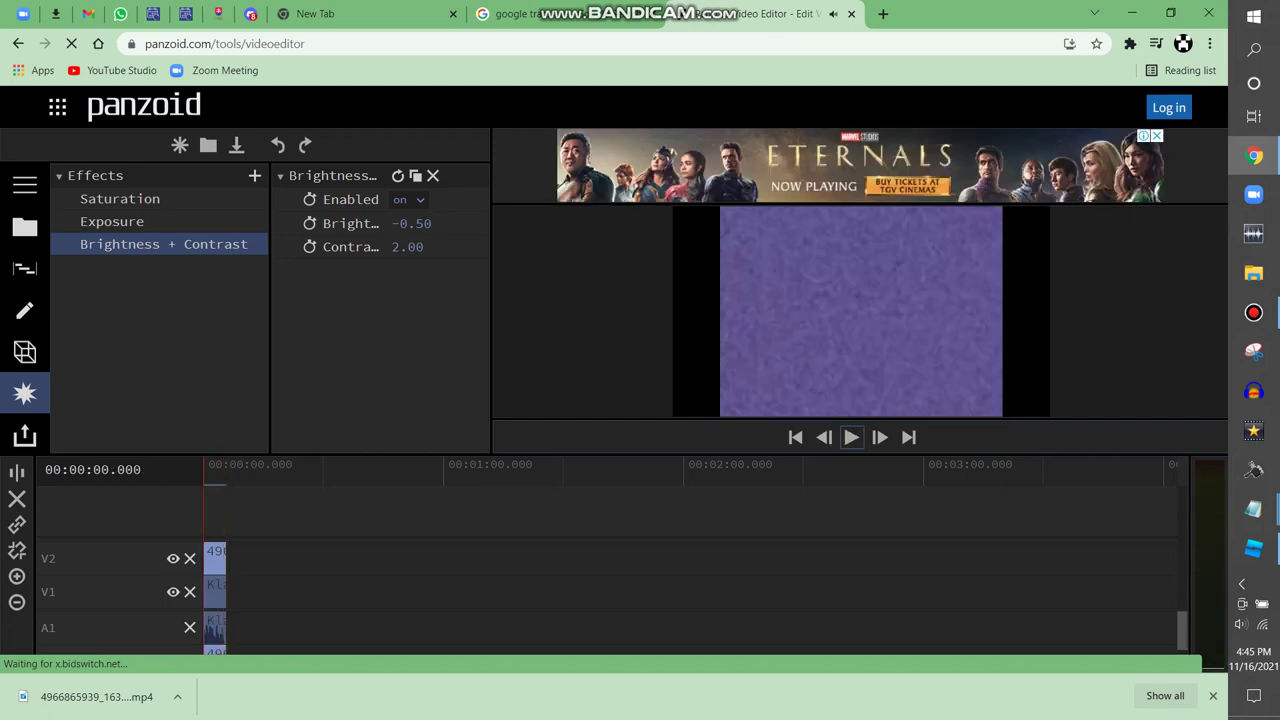
{"action": "left_click", "coordinate": [432, 175]}
Preview the project at 2.500 seconds, try a second Saturation effect on the V2 clip and remove it
{"action": "left_click_drag", "start_coordinate": [205, 470], "coordinate": [213, 470]}
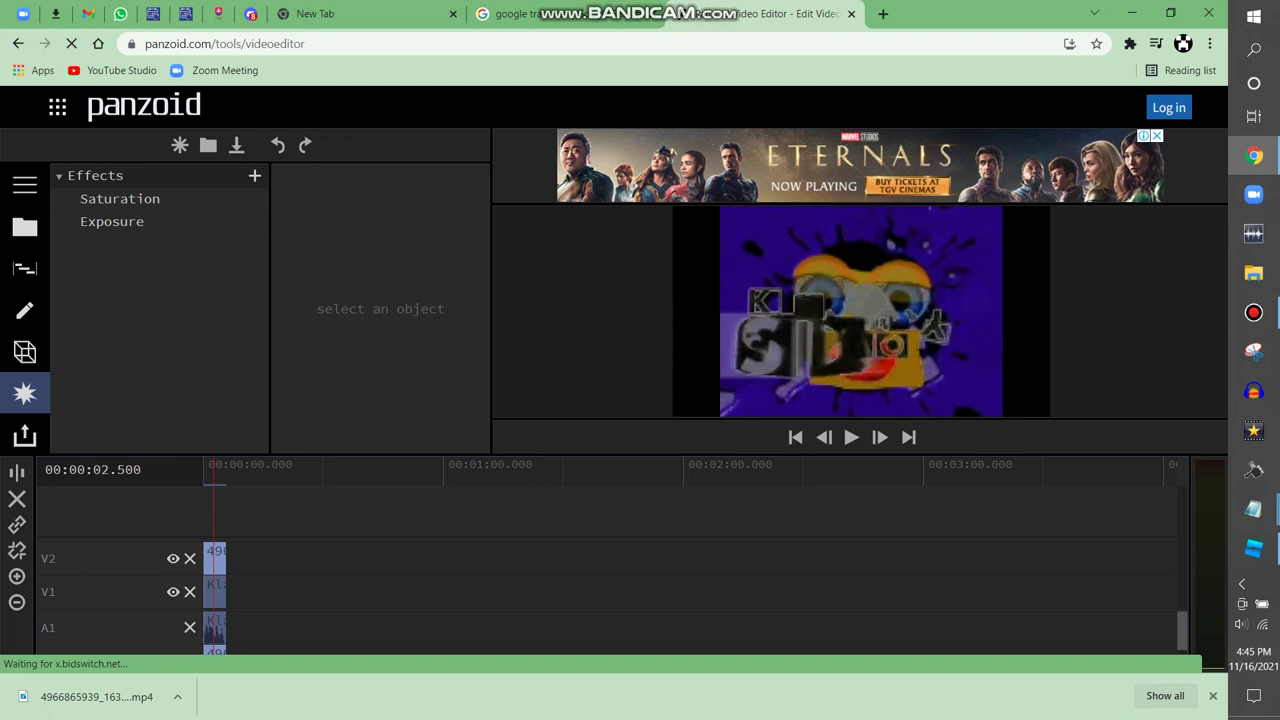
{"action": "left_click", "coordinate": [120, 199]}
{"action": "left_click", "coordinate": [254, 175]}
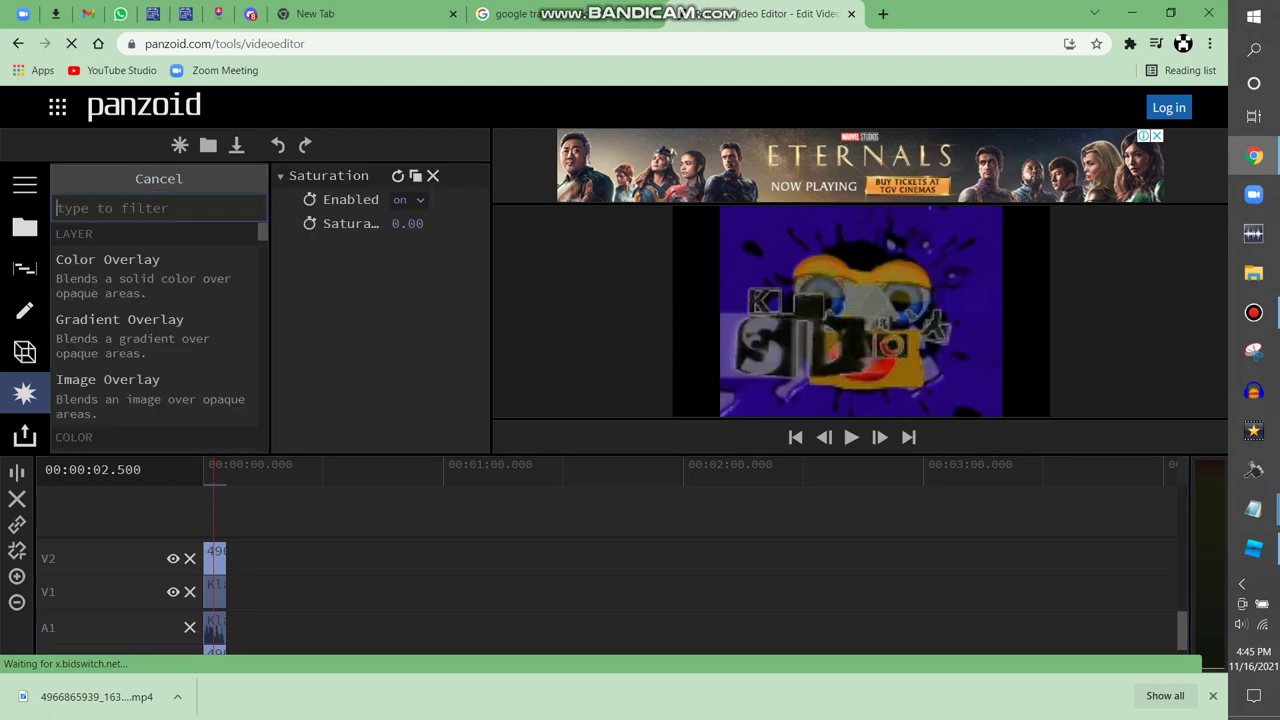
{"action": "scroll", "coordinate": [160, 340], "scroll_direction": "down", "scroll_amount": 2}
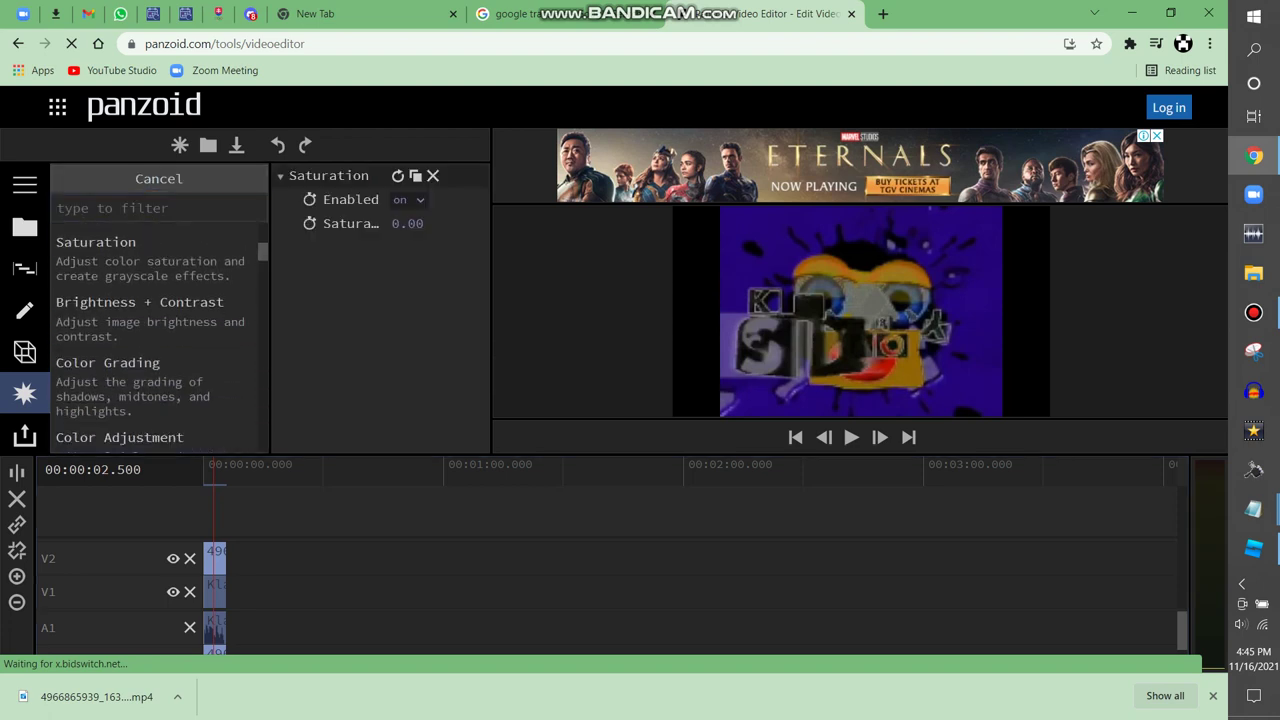
{"action": "left_click", "coordinate": [150, 256]}
{"action": "left_click", "coordinate": [150, 245]}
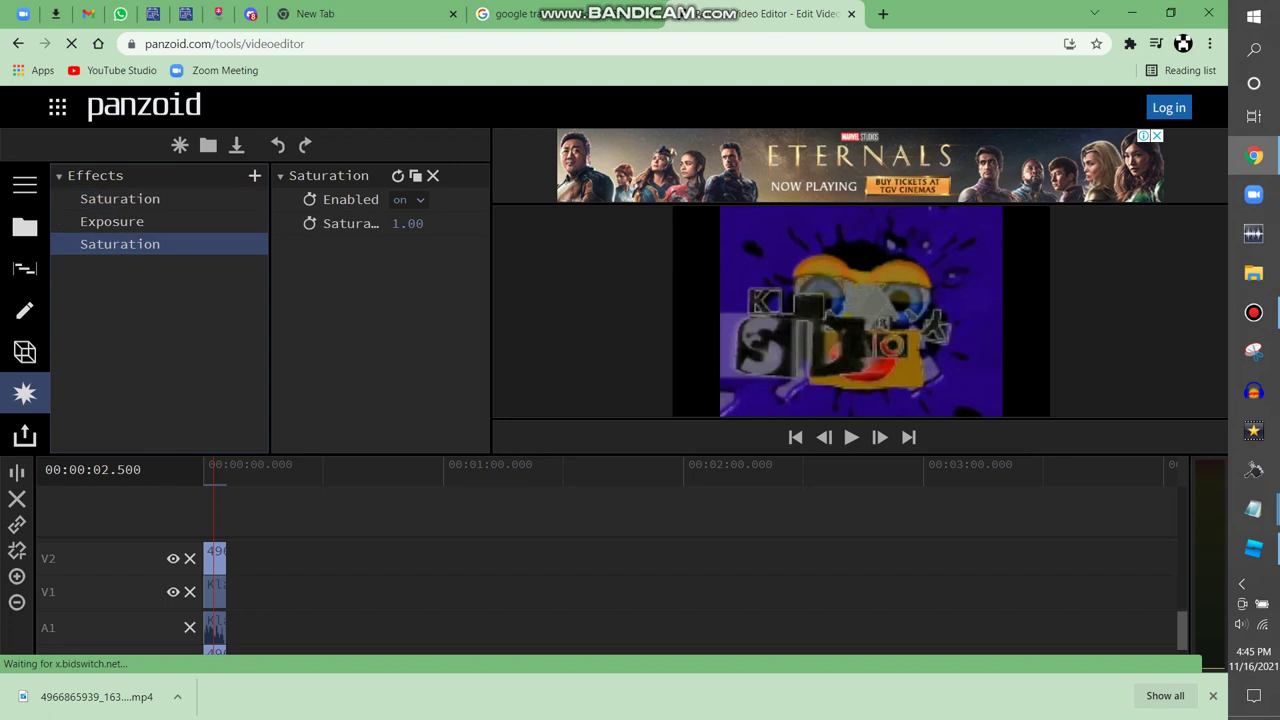
{"action": "left_click_drag", "start_coordinate": [408, 224], "coordinate": [36, 226]}
{"action": "left_click_drag", "start_coordinate": [355, 223], "coordinate": [325, 223]}
{"action": "left_click", "coordinate": [433, 175]}
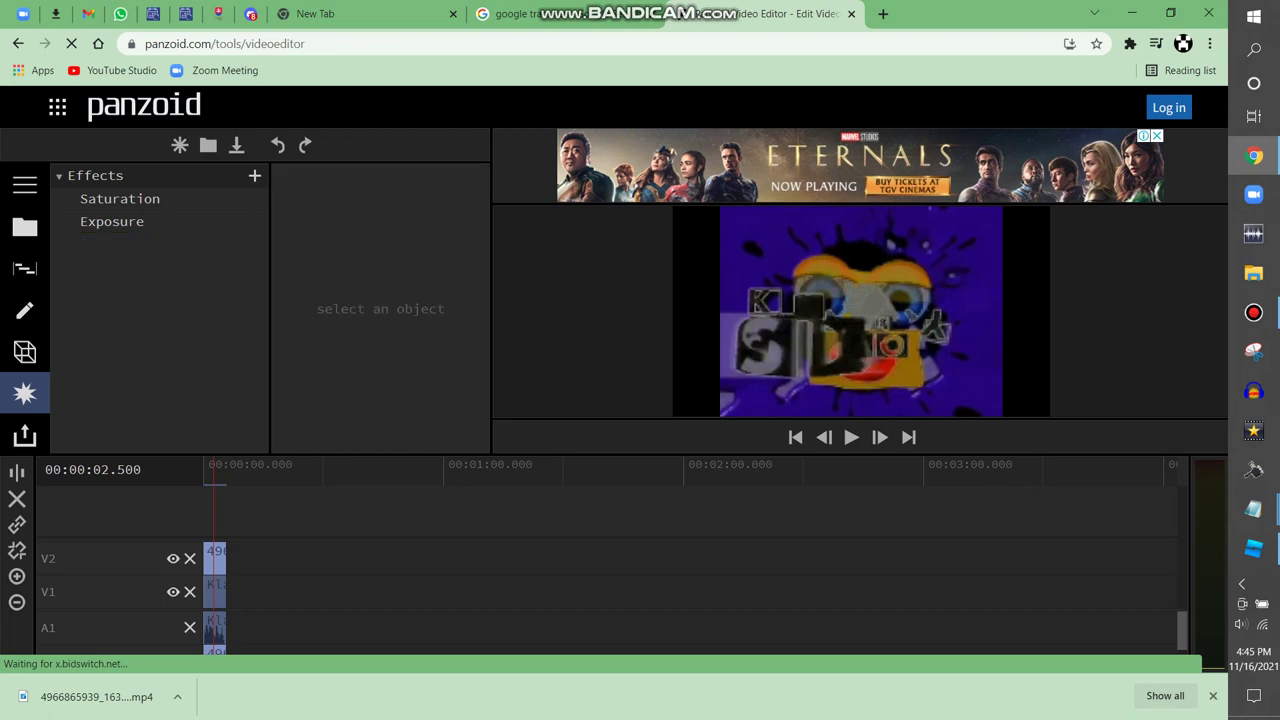
Add a Saturation effect to the Klasky Csupo clip on track V1 and set its saturation to 0.75
{"action": "left_click", "coordinate": [254, 175]}
{"action": "scroll", "coordinate": [159, 330], "scroll_direction": "down", "scroll_amount": 3}
{"action": "scroll", "coordinate": [159, 330], "scroll_direction": "down", "scroll_amount": 3}
{"action": "scroll", "coordinate": [159, 330], "scroll_direction": "up", "scroll_amount": 5}
{"action": "scroll", "coordinate": [159, 350], "scroll_direction": "up", "scroll_amount": 1}
{"action": "scroll", "coordinate": [159, 350], "scroll_direction": "down", "scroll_amount": 2}
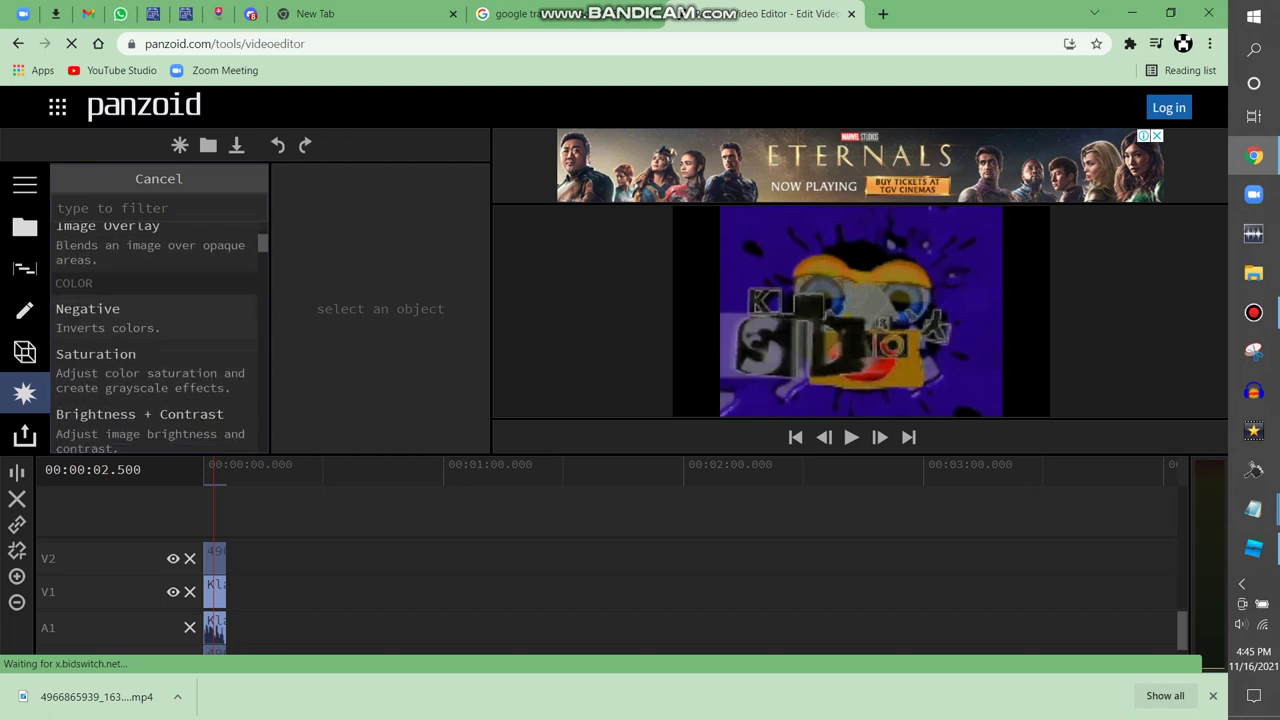
{"action": "left_click", "coordinate": [150, 368]}
{"action": "left_click", "coordinate": [120, 199]}
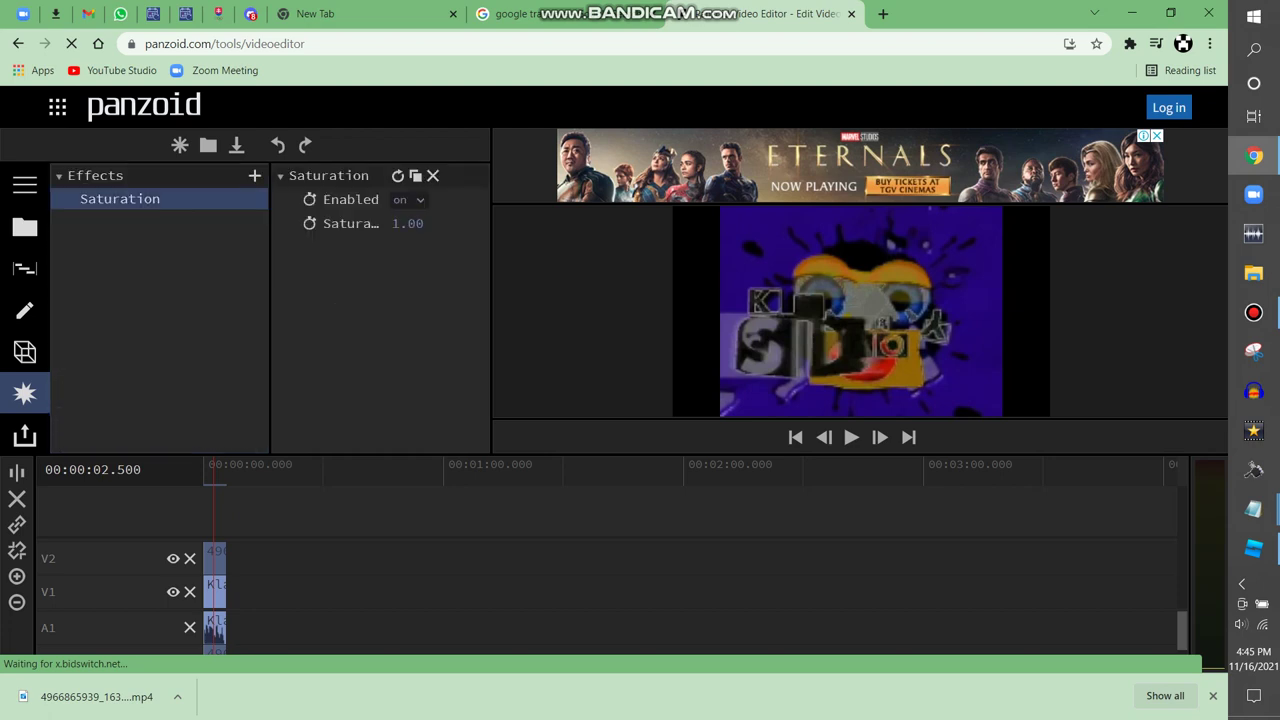
{"action": "left_click_drag", "start_coordinate": [408, 224], "coordinate": [393, 223]}
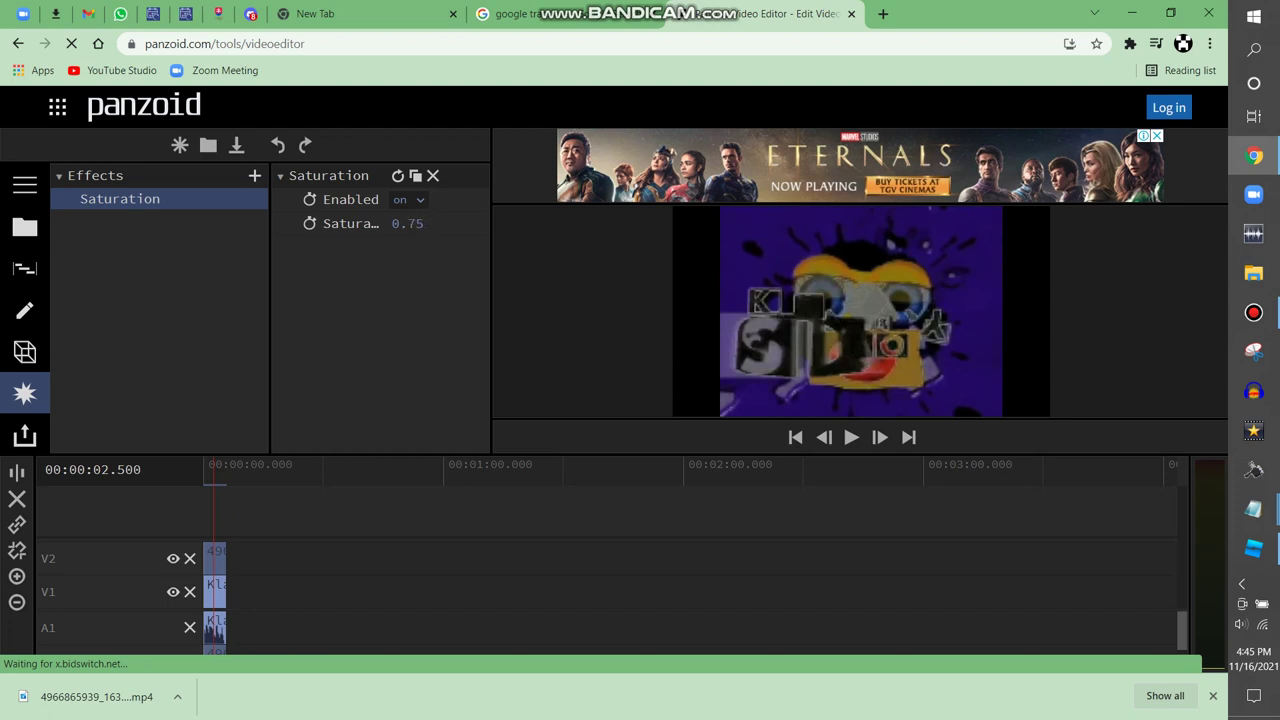
Play the project from the start to preview the blended V1 and V2 clips
{"action": "left_click_drag", "start_coordinate": [214, 470], "coordinate": [204, 470]}
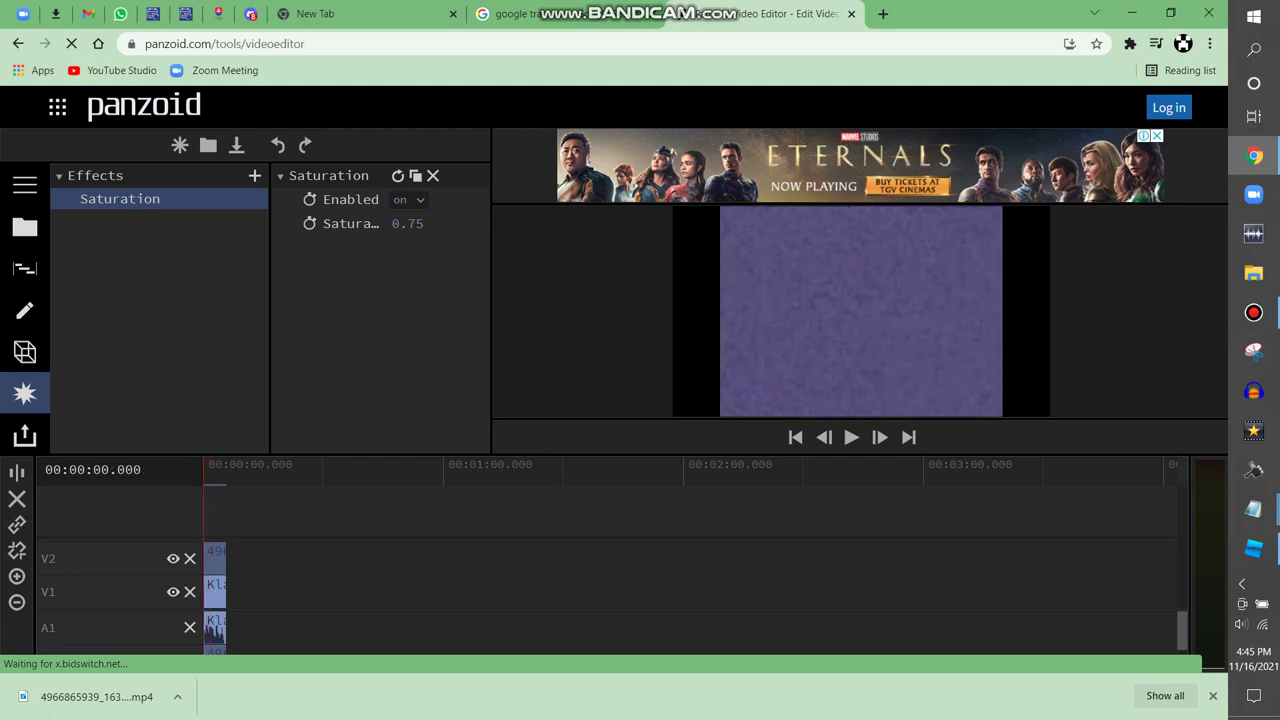
{"action": "left_click", "coordinate": [215, 559]}
{"action": "left_click", "coordinate": [215, 592]}
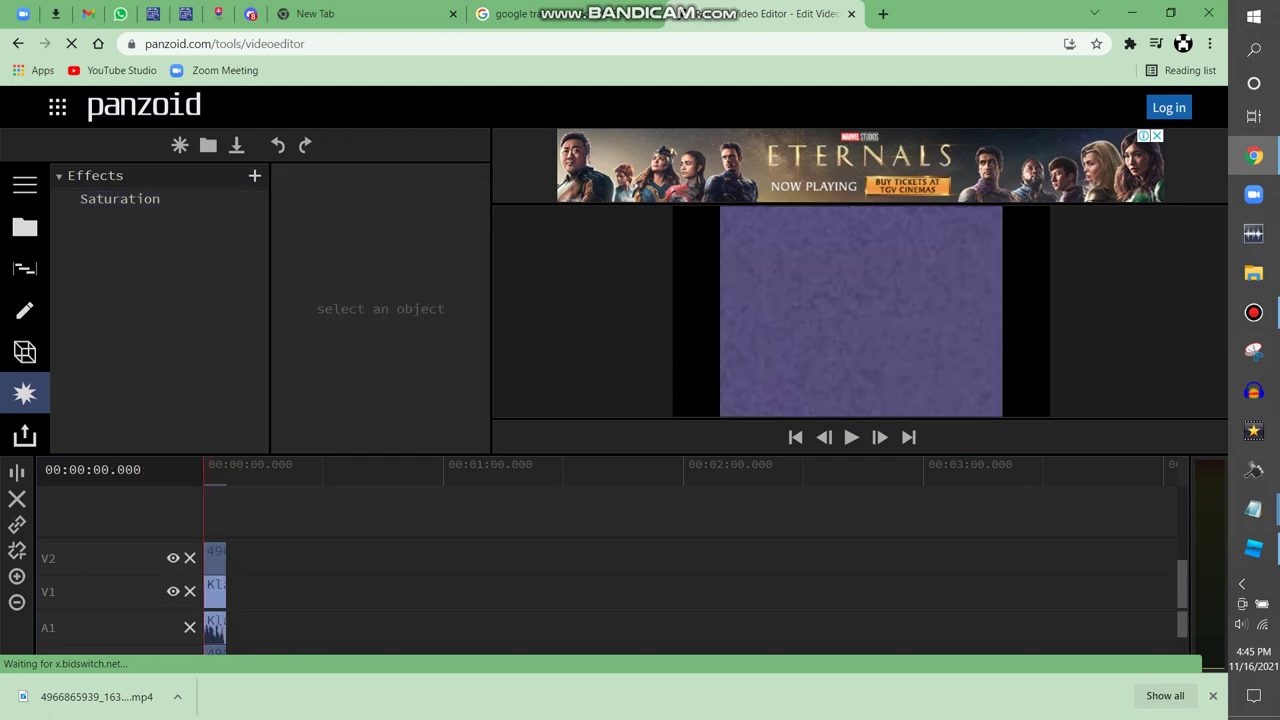
{"action": "key", "text": "space"}
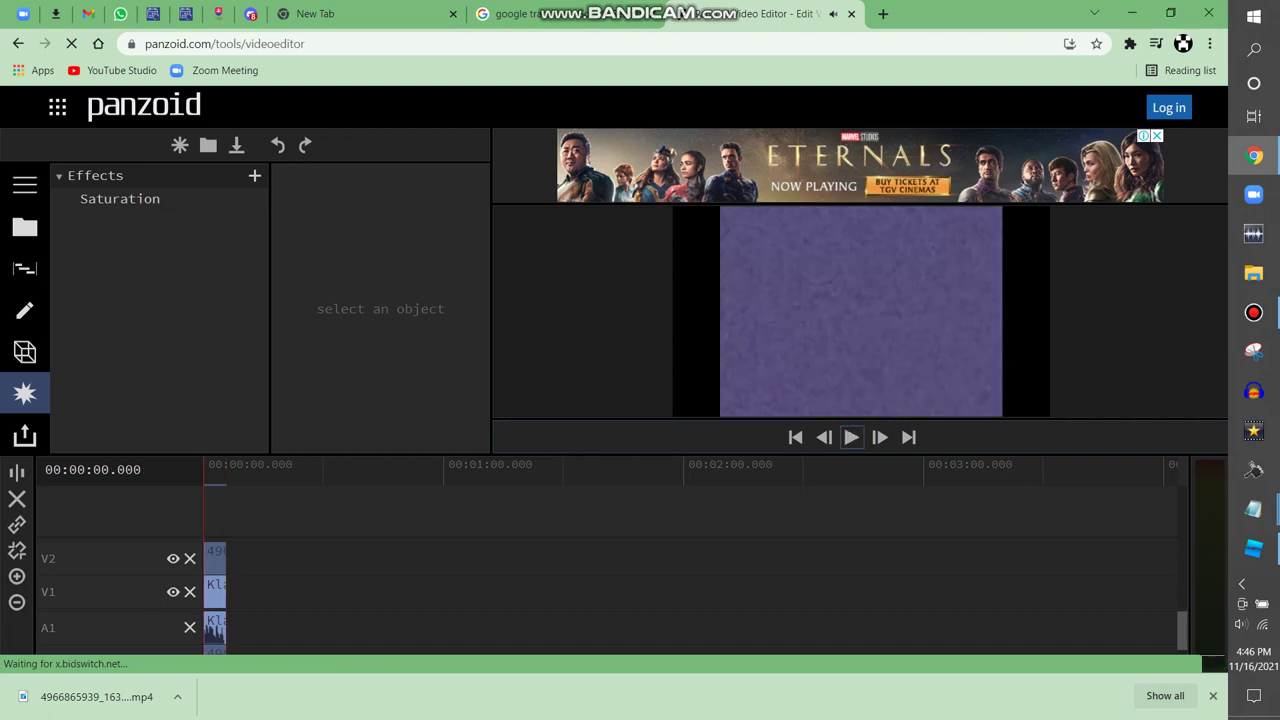
Expand the list of the editor's sections
{"action": "left_click", "coordinate": [25, 185]}
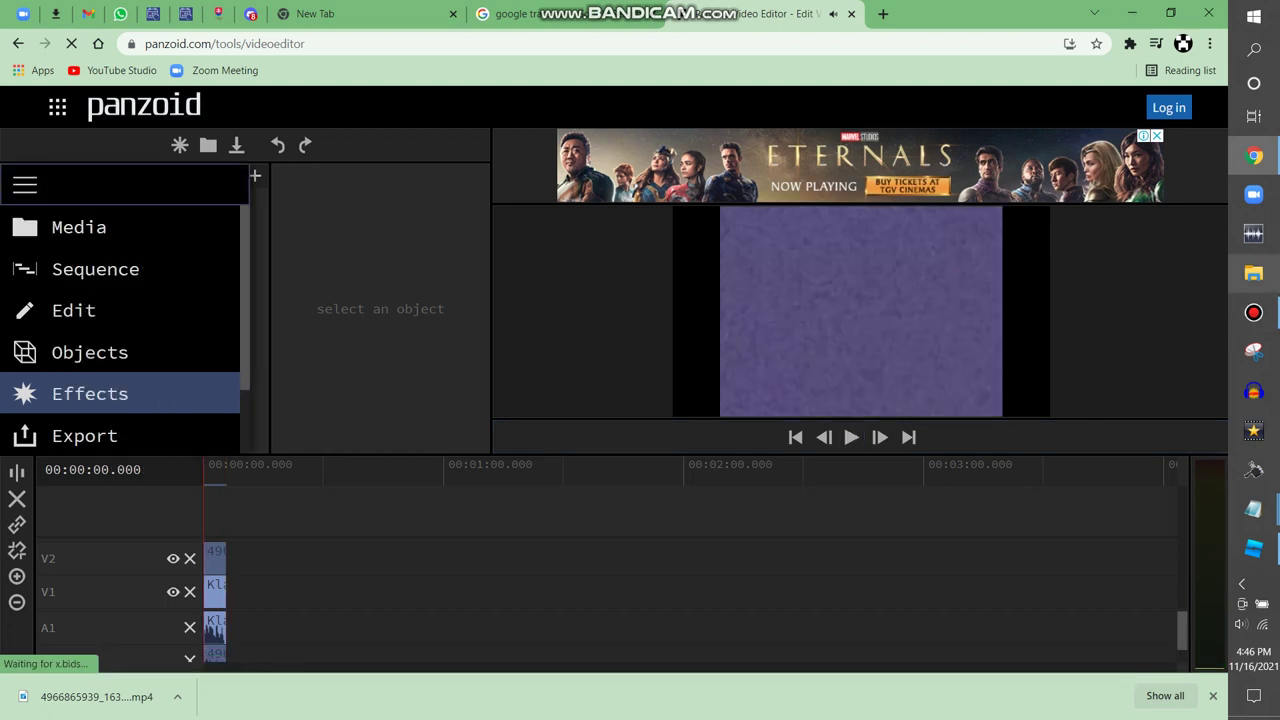